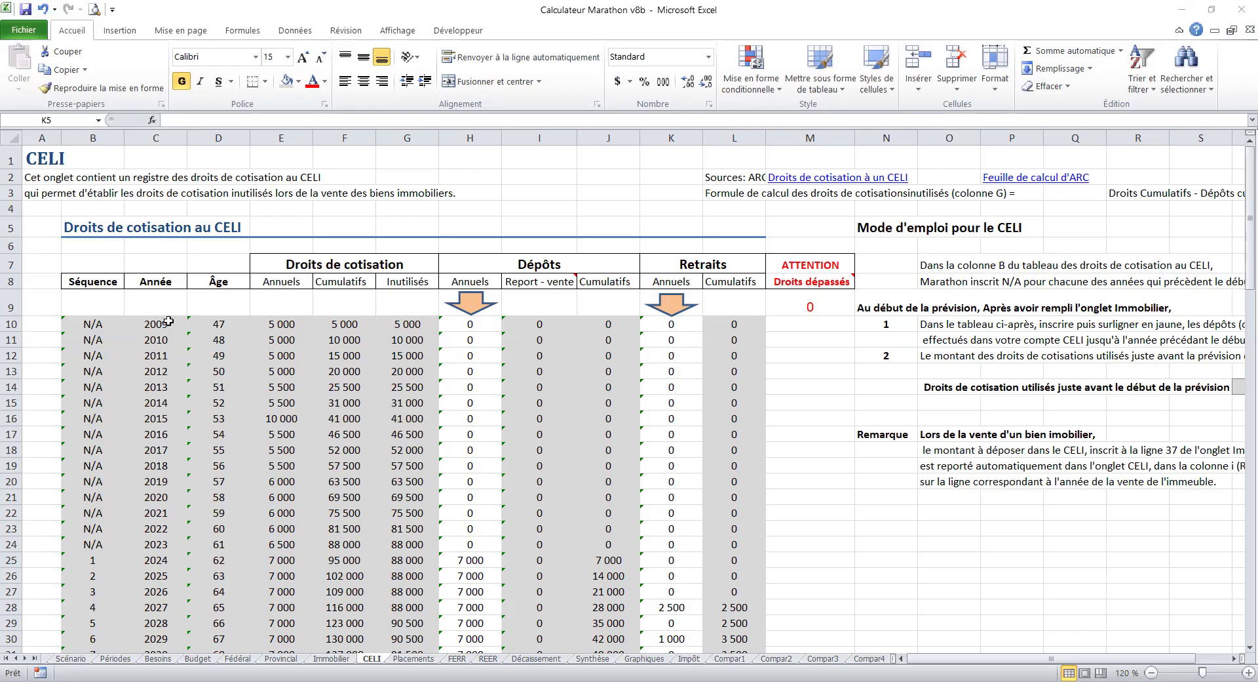
# Examine the CELI contribution table's rows for 2009 to 2023 and its first forecast row, 2024.
pyautogui.click(168, 320)
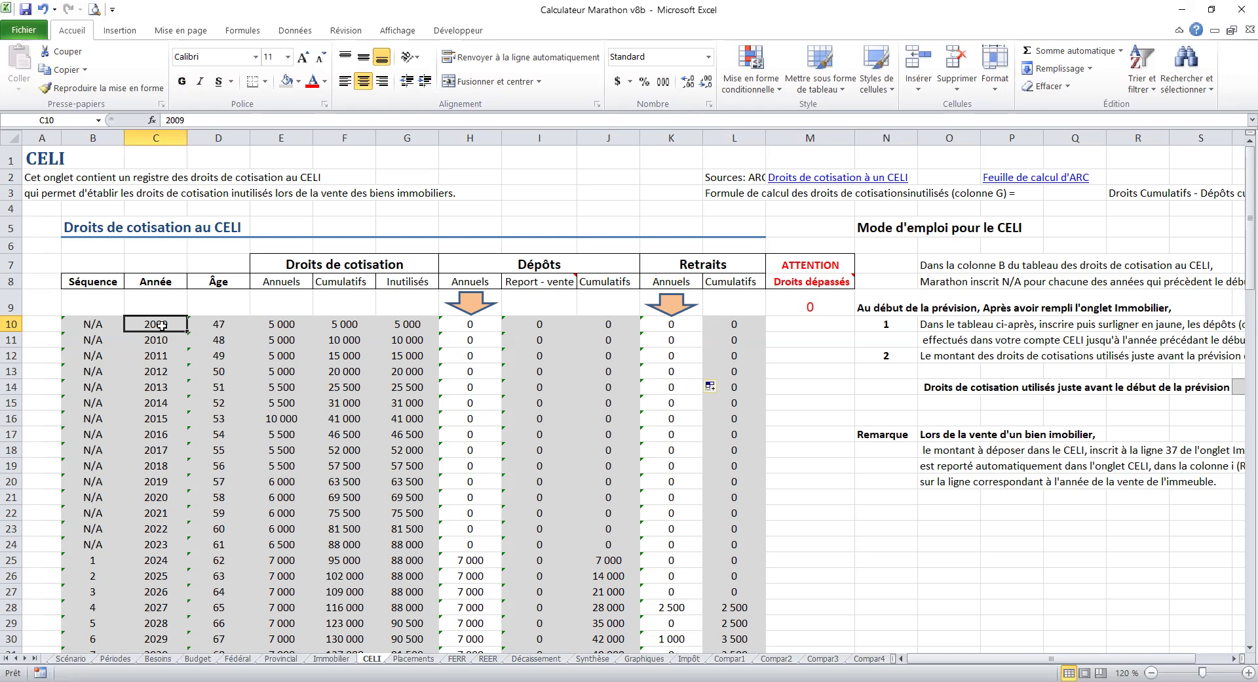
pyautogui.moveTo(157, 321); pyautogui.dragTo(155, 539)
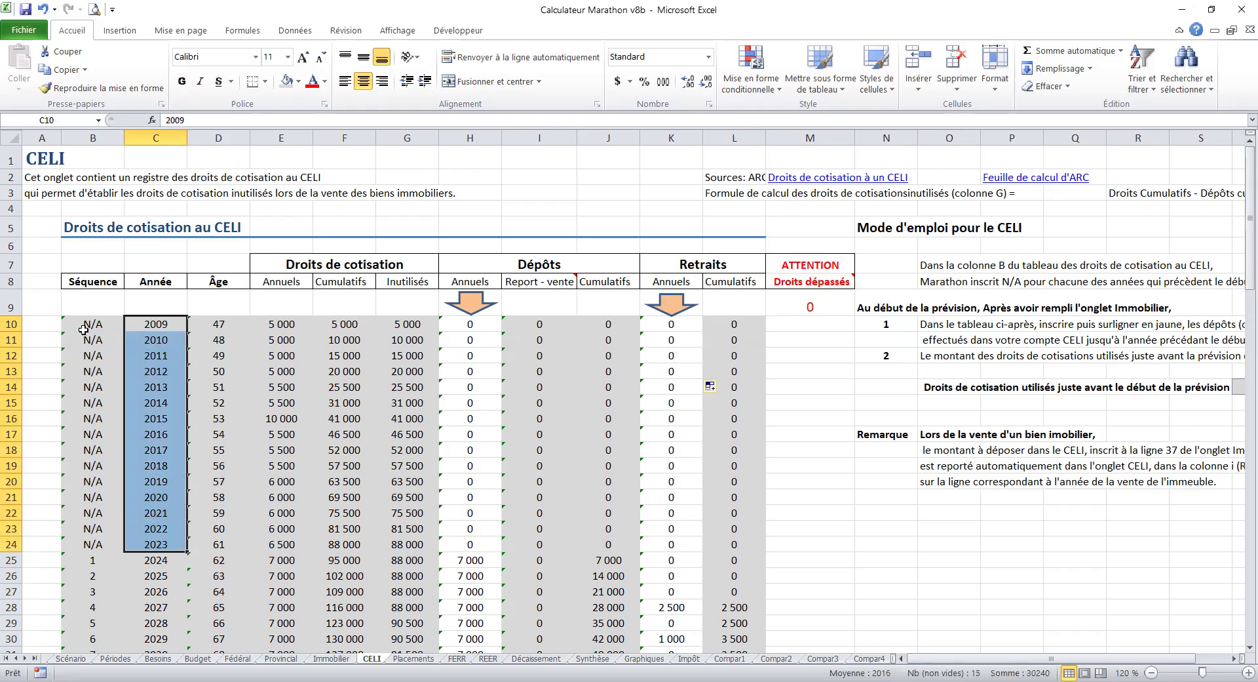
pyautogui.moveTo(93, 324); pyautogui.dragTo(751, 543)
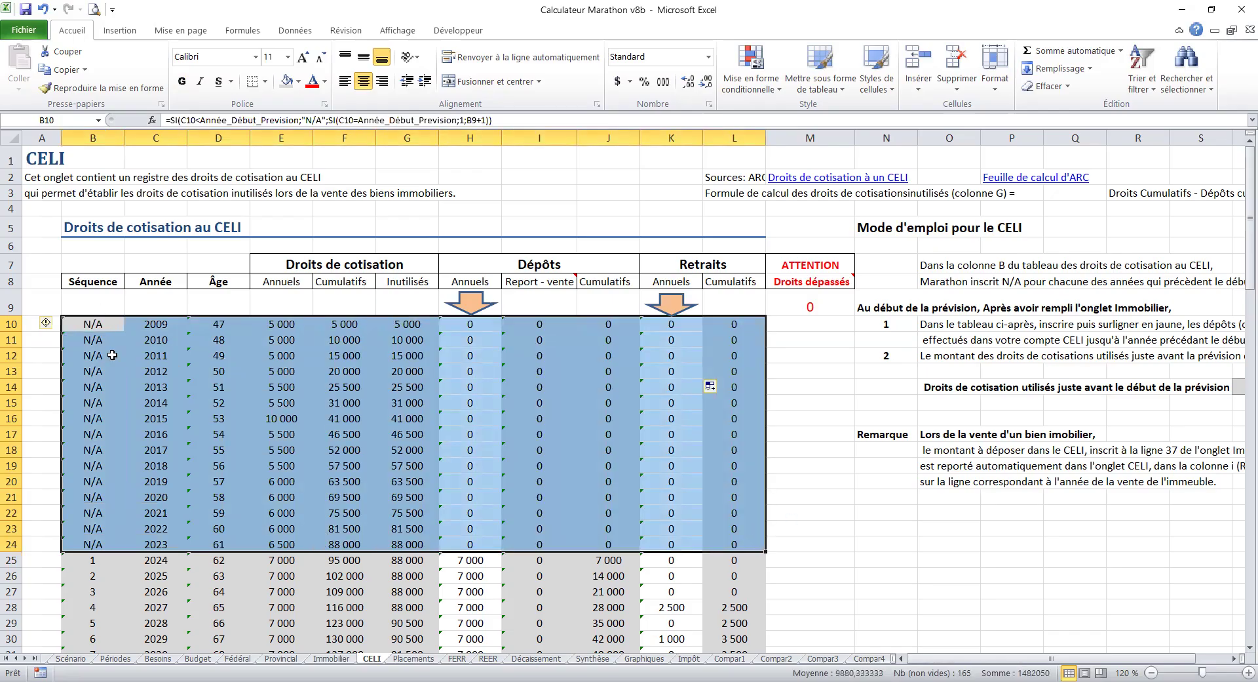
pyautogui.press('Up')
pyautogui.moveTo(84, 326); pyautogui.dragTo(419, 651)
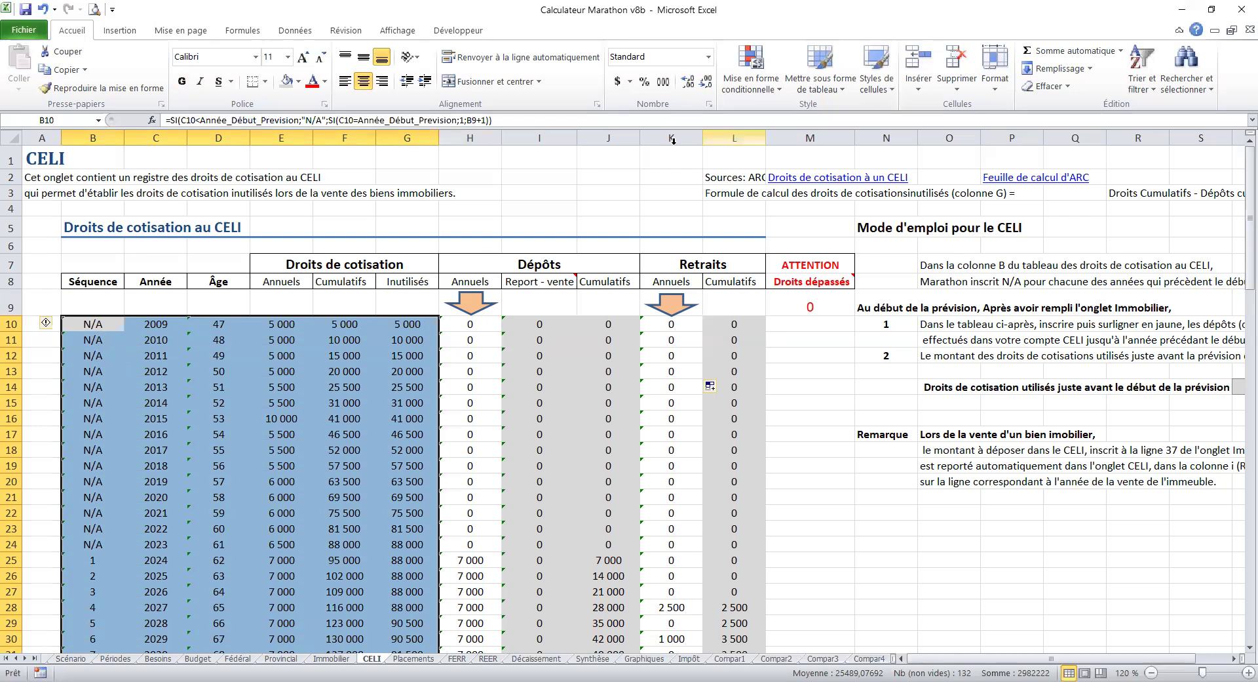
pyautogui.click(467, 326)
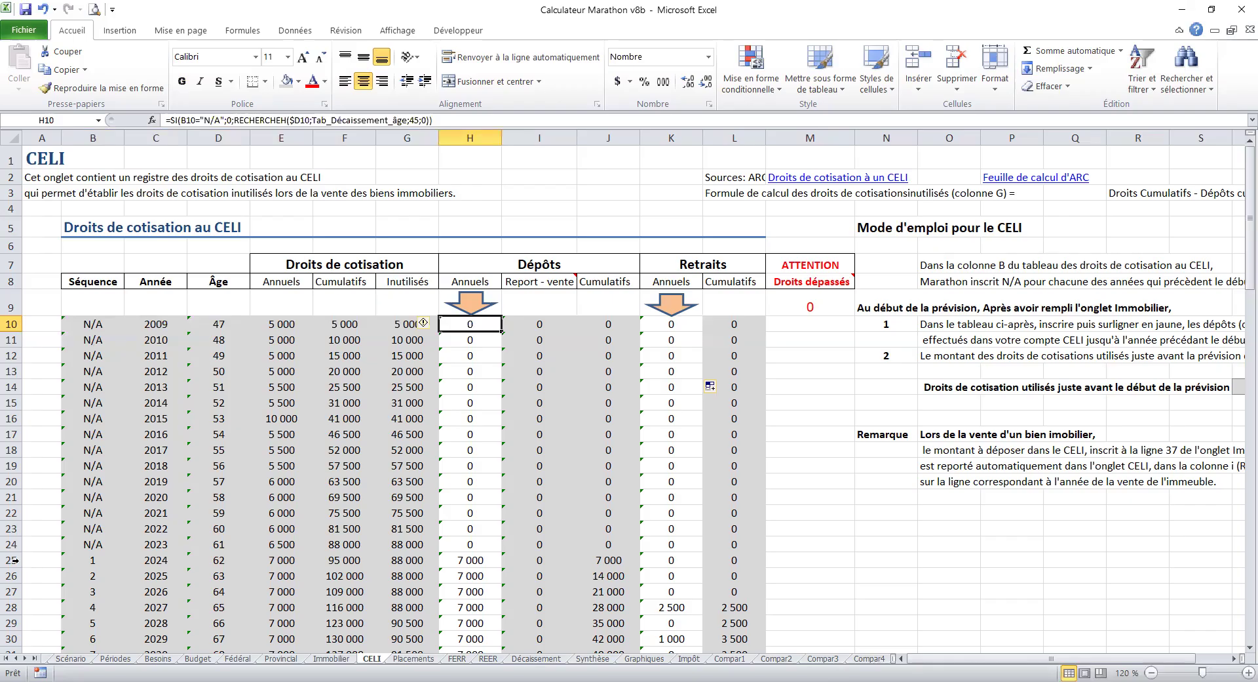
pyautogui.click(148, 545)
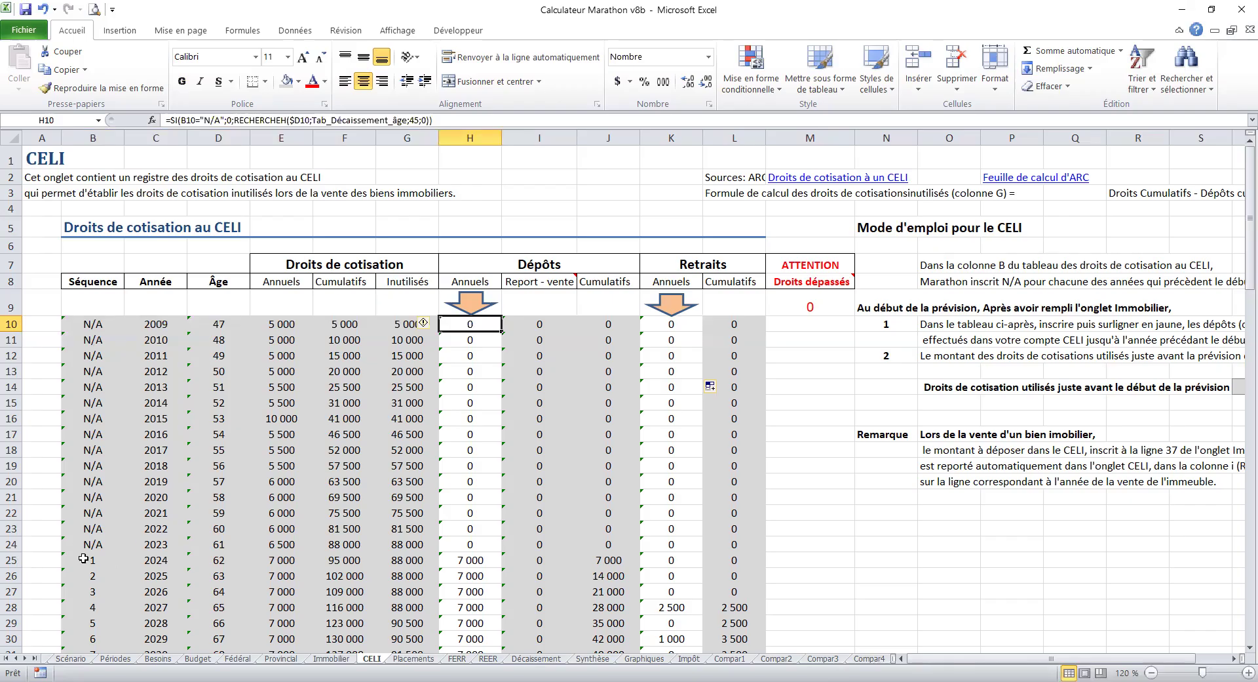
pyautogui.click(161, 560)
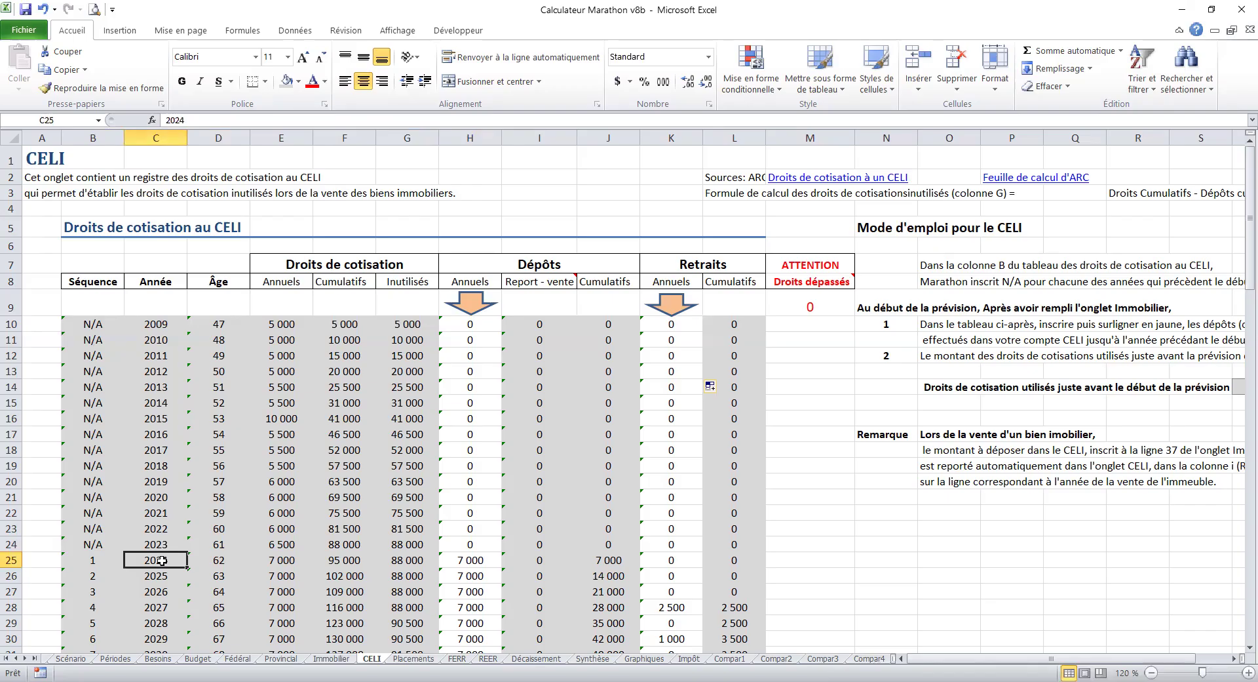
pyautogui.click(217, 561)
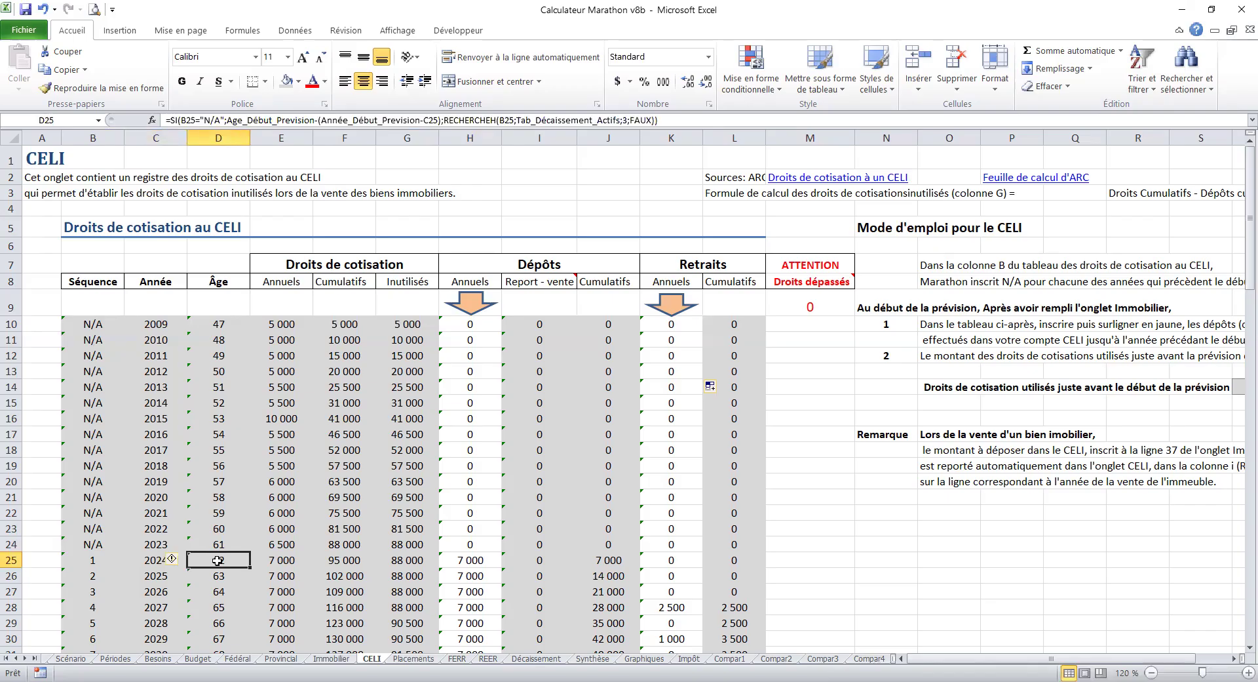
# Check the forecast start year and age on the Scénario sheet, then return to the CELI sheet.
pyautogui.click(80, 660)
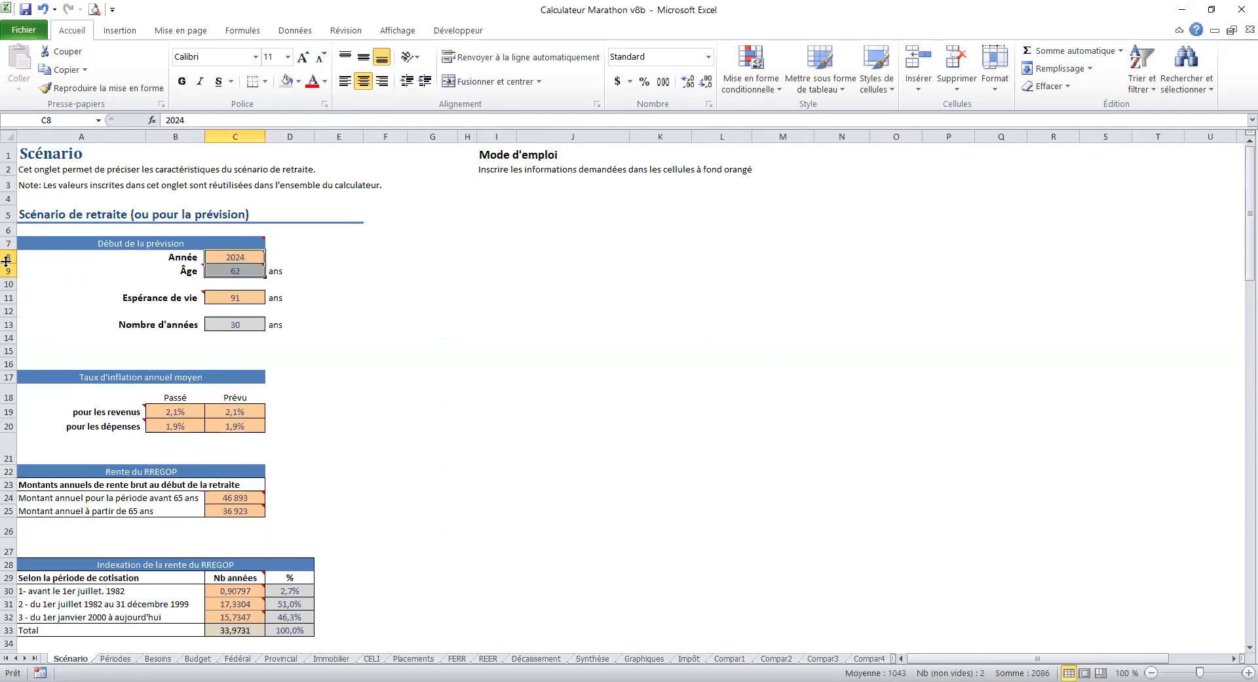
pyautogui.moveTo(241, 256)
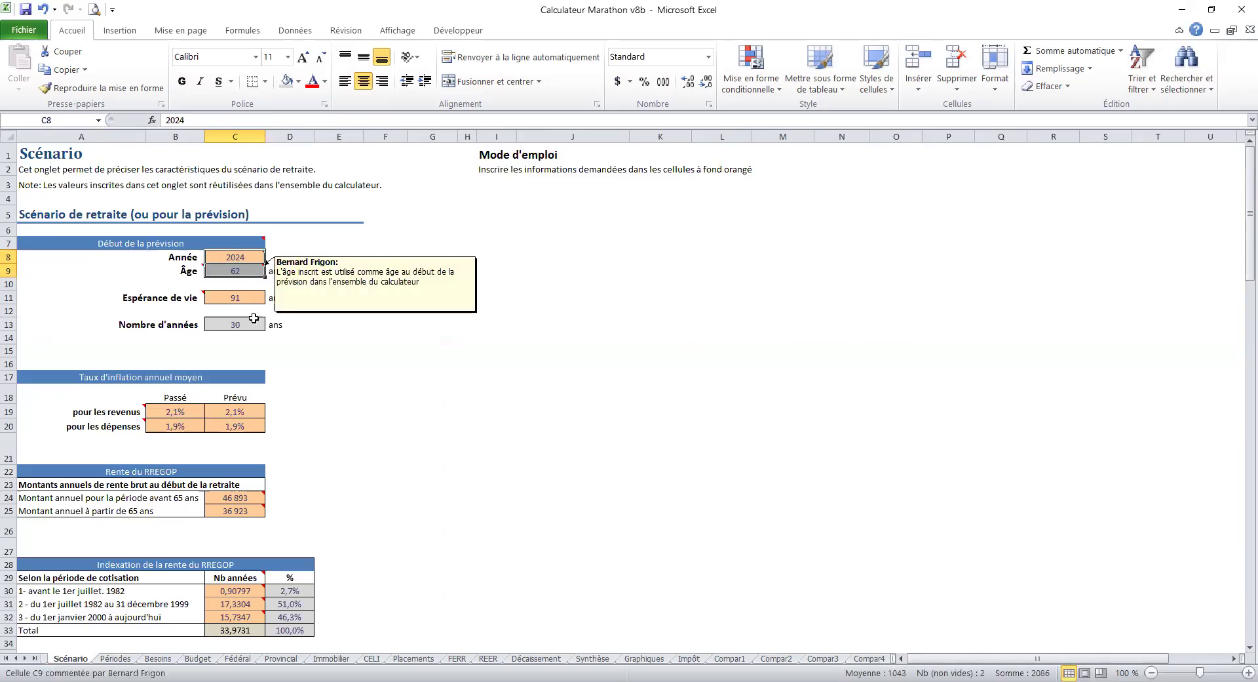
pyautogui.click(341, 658)
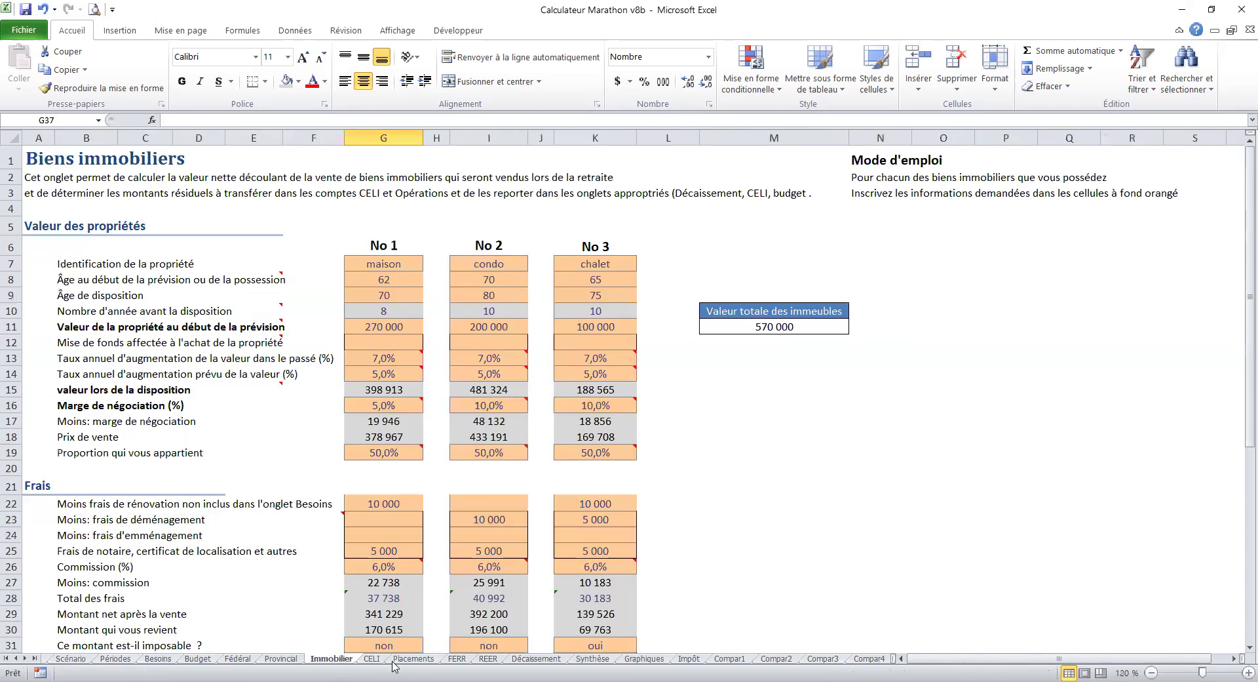
pyautogui.click(372, 658)
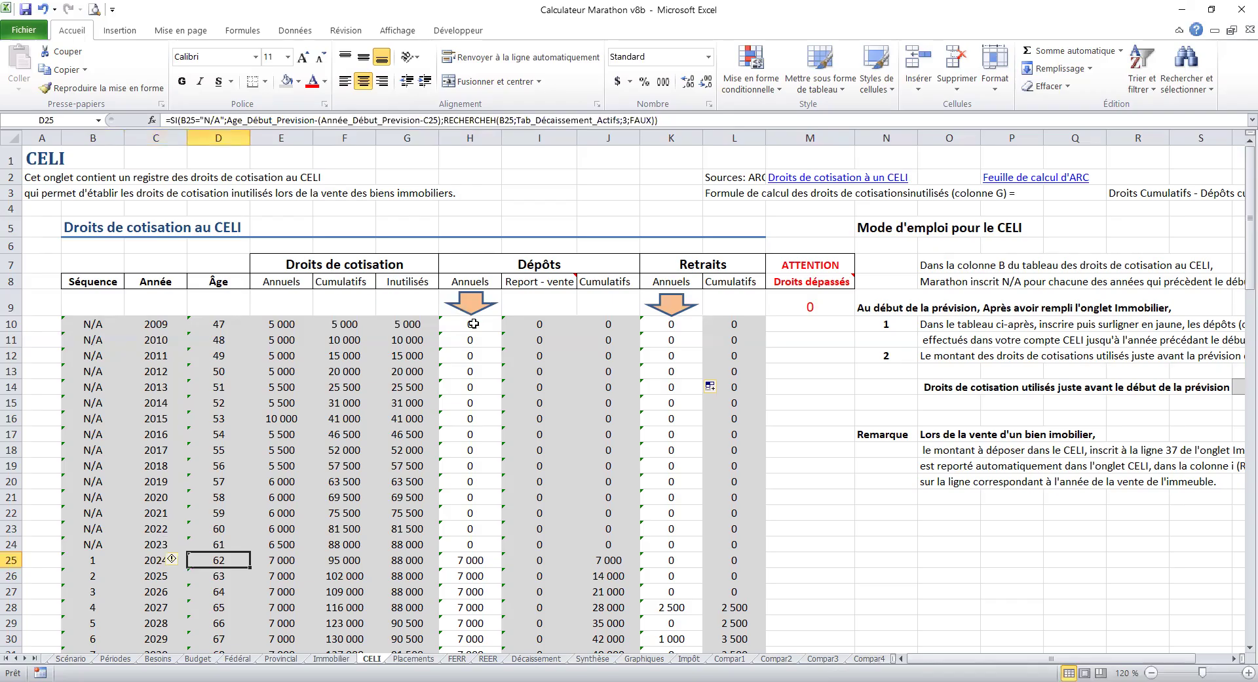
# Review the annual deposits for 2009 to 2023 and the Séquence numbering before and from the forecast start.
pyautogui.moveTo(474, 323); pyautogui.dragTo(476, 544)
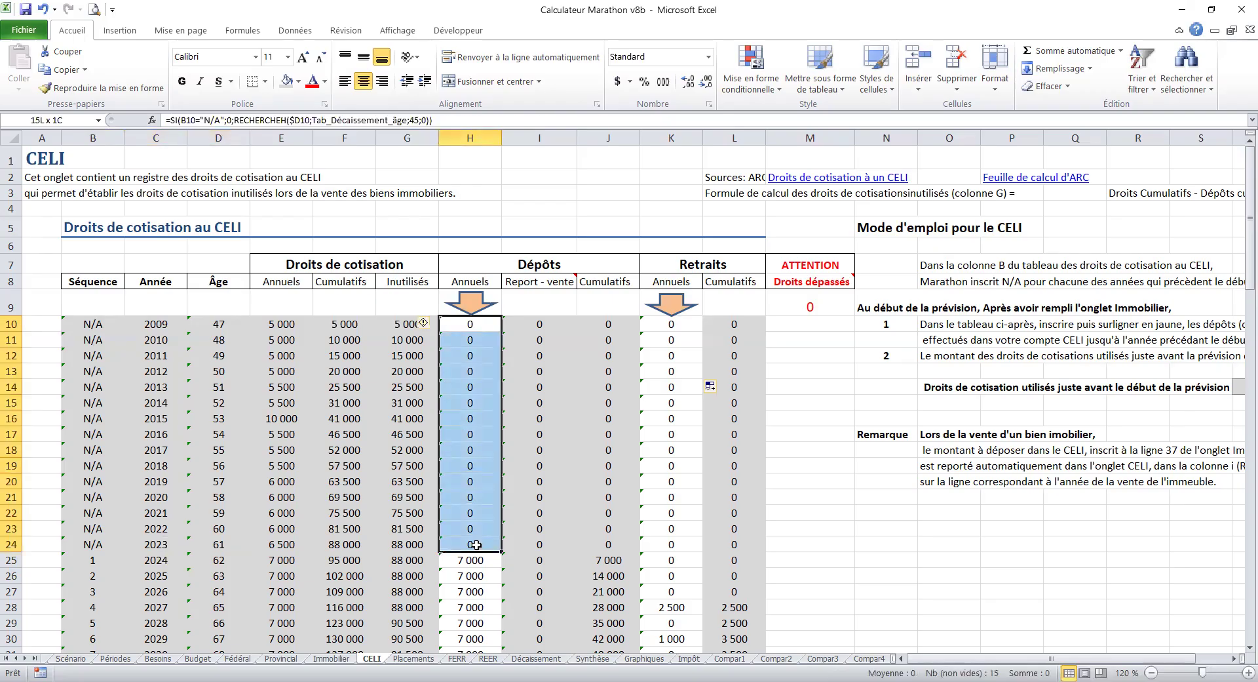
pyautogui.moveTo(474, 544); pyautogui.dragTo(477, 542)
pyautogui.click(289, 221)
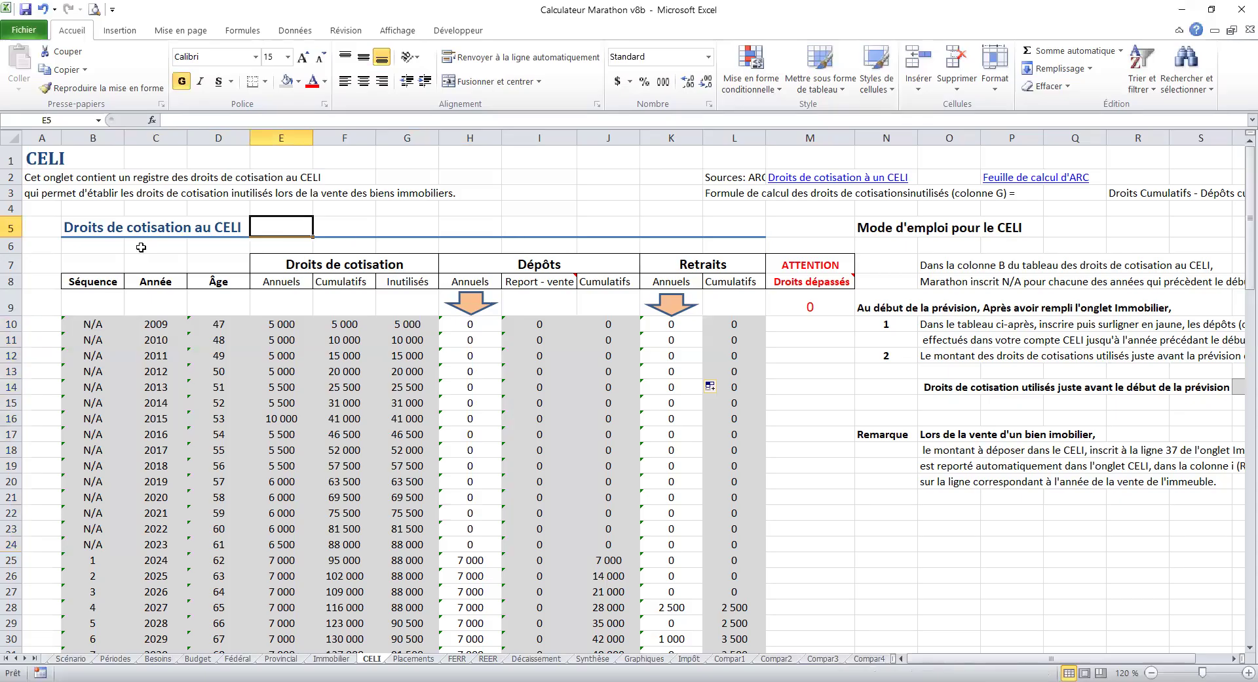
pyautogui.moveTo(98, 246); pyautogui.dragTo(216, 277)
pyautogui.moveTo(216, 431); pyautogui.dragTo(192, 529)
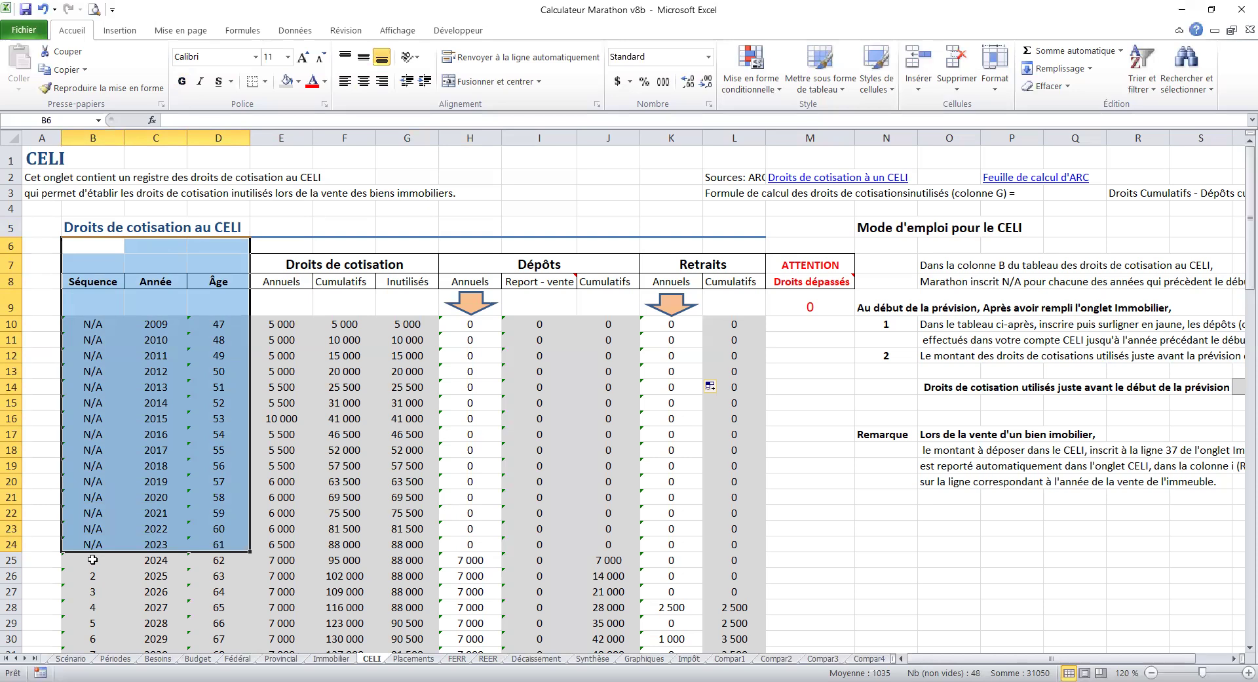
pyautogui.click(93, 559)
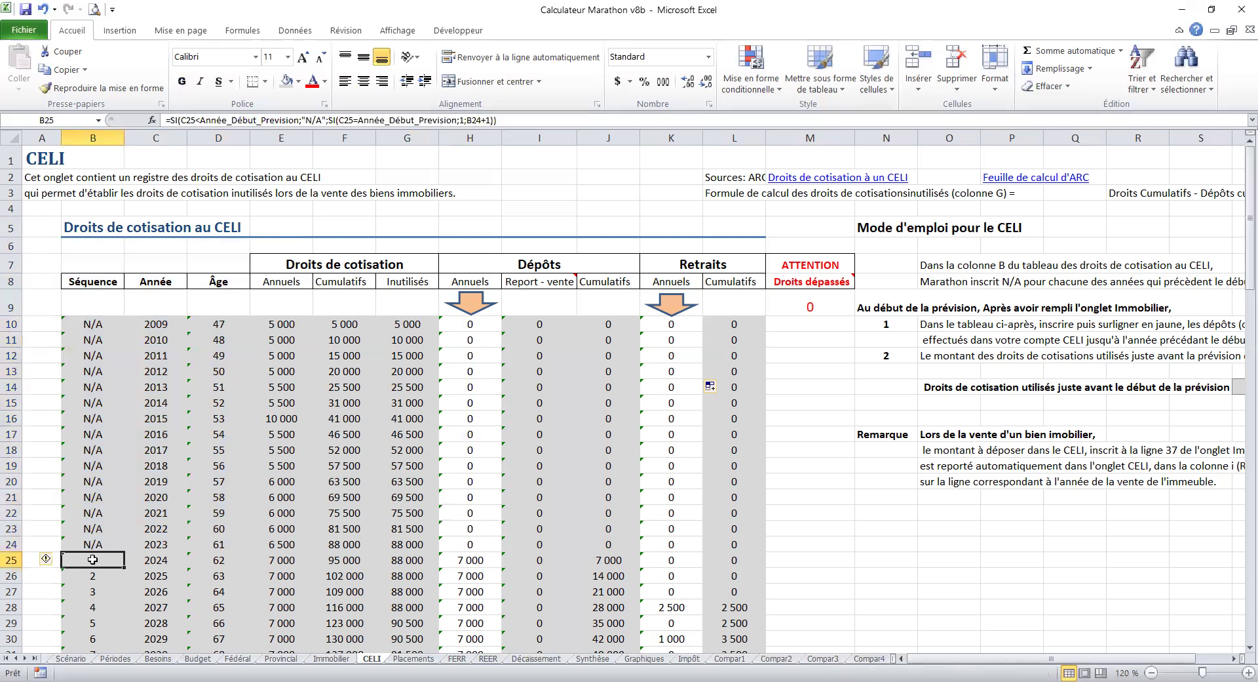
pyautogui.keyDown('shift'); pyautogui.click(92, 576); pyautogui.keyUp('shift')
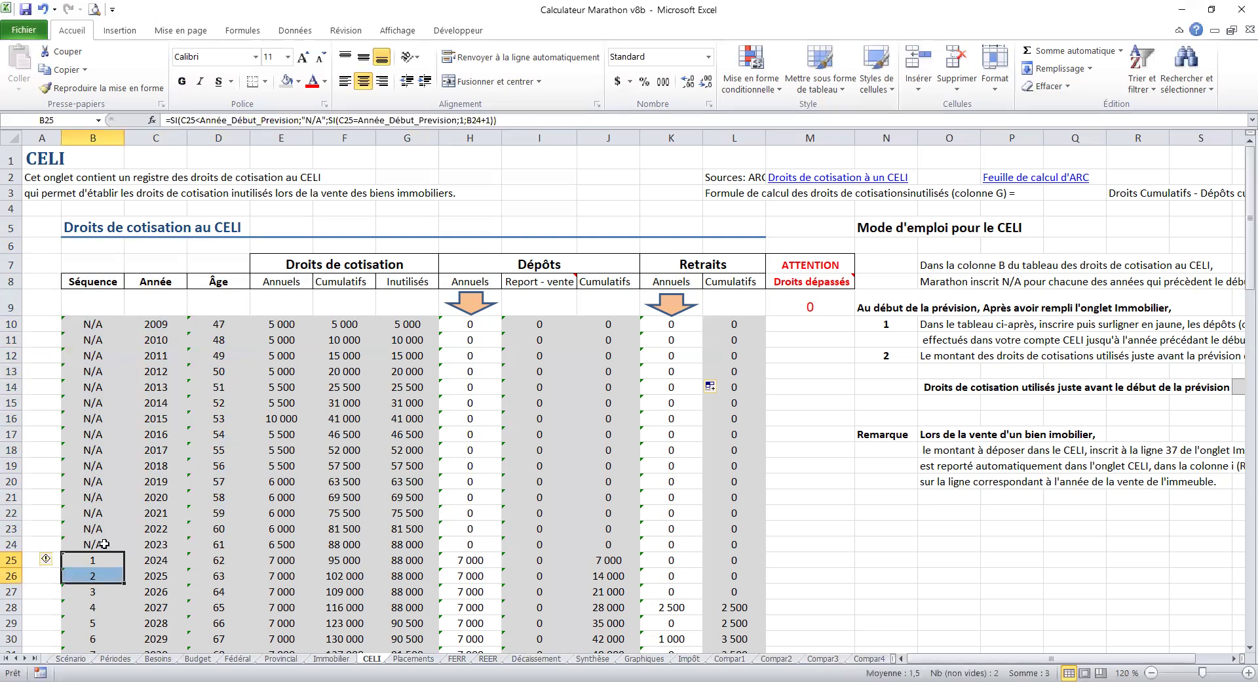
pyautogui.moveTo(105, 543); pyautogui.dragTo(105, 326)
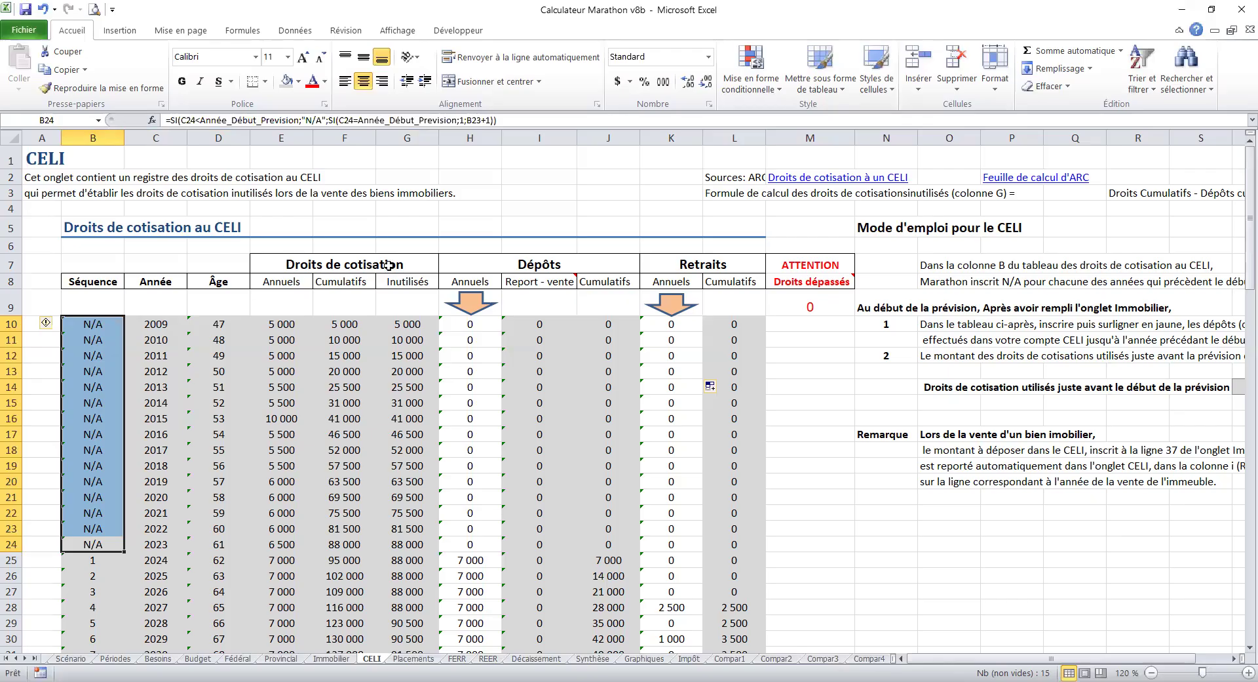
# Examine the contribution rights columns, the unused rights for 2009 to 2023, the annual deposits and the note on the Report - vente heading.
pyautogui.click(293, 281)
pyautogui.click(359, 281)
pyautogui.moveTo(403, 281); pyautogui.dragTo(403, 544)
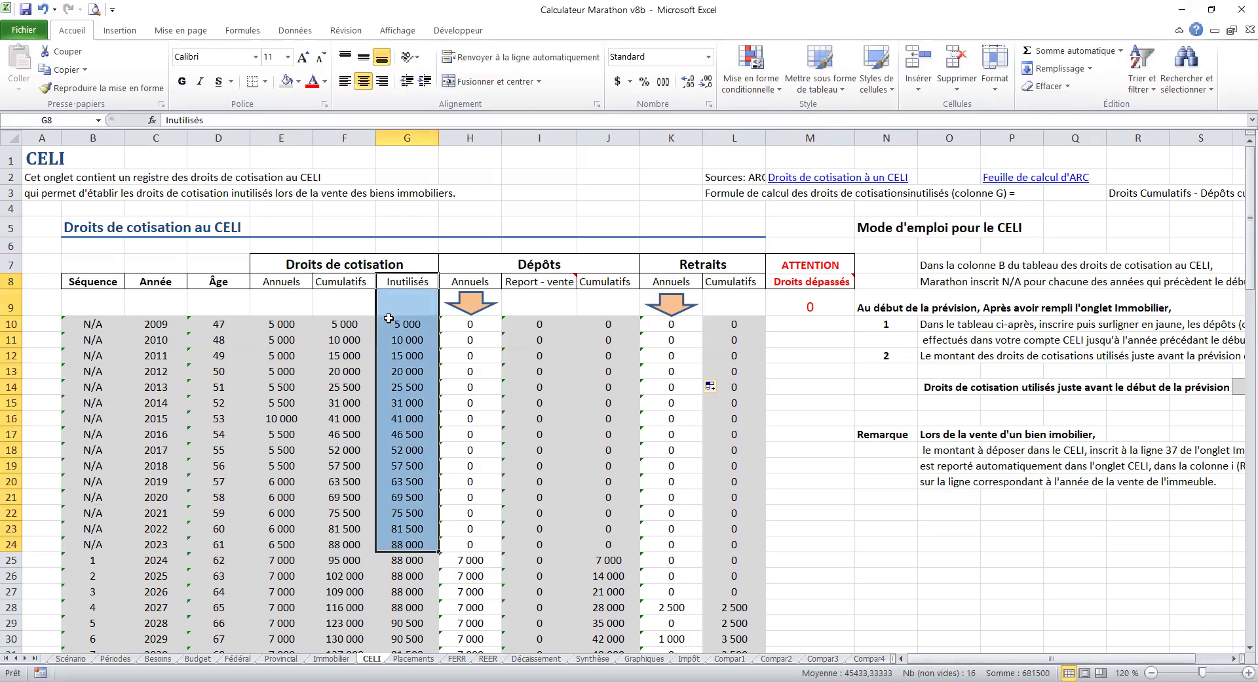
pyautogui.click(421, 324)
pyautogui.moveTo(418, 325); pyautogui.dragTo(420, 544)
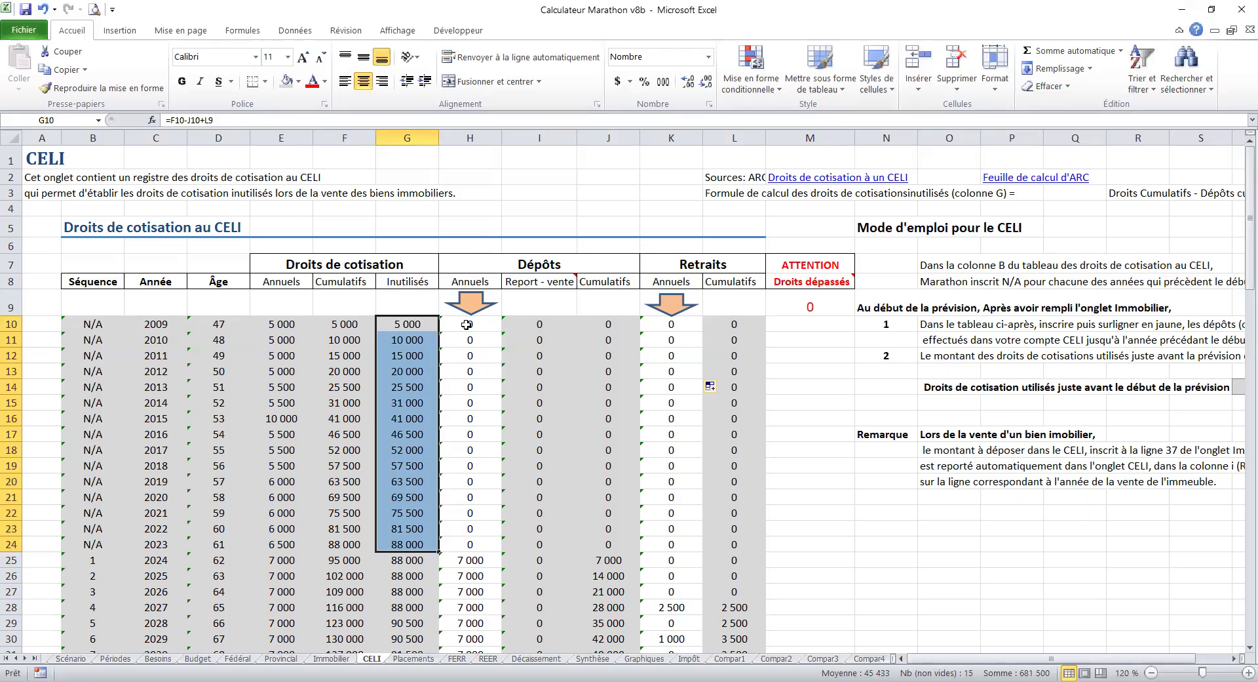
pyautogui.moveTo(470, 323); pyautogui.dragTo(480, 545)
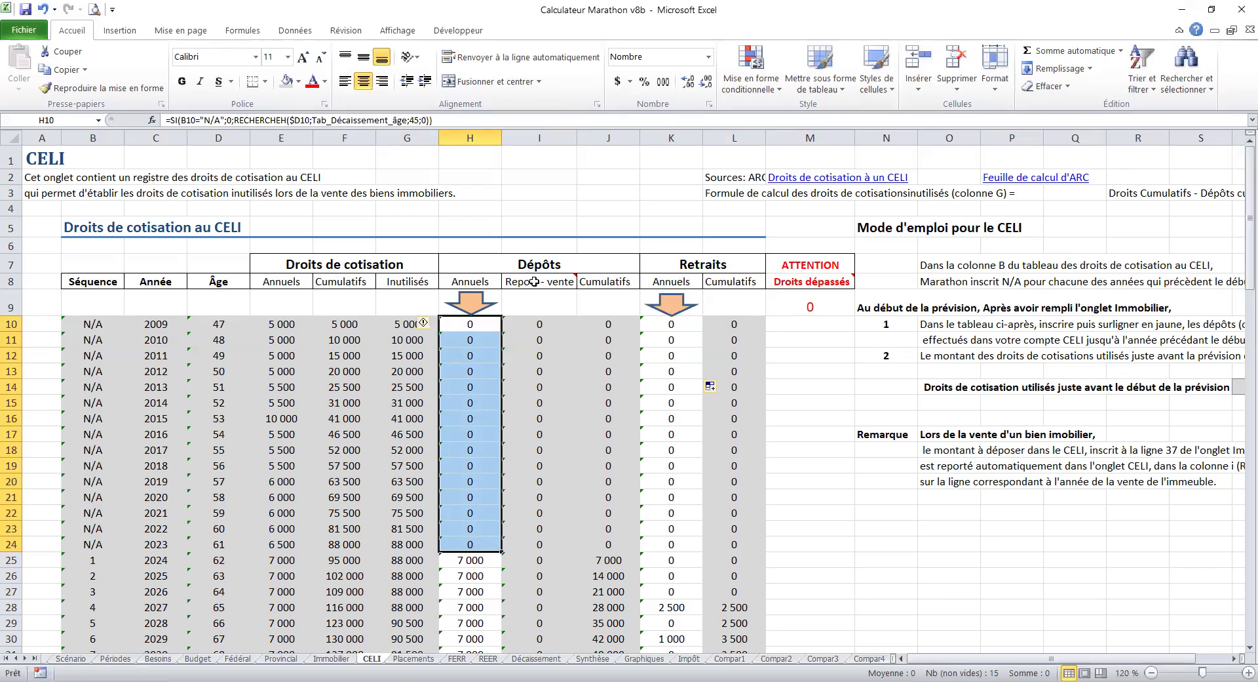
pyautogui.moveTo(533, 283)
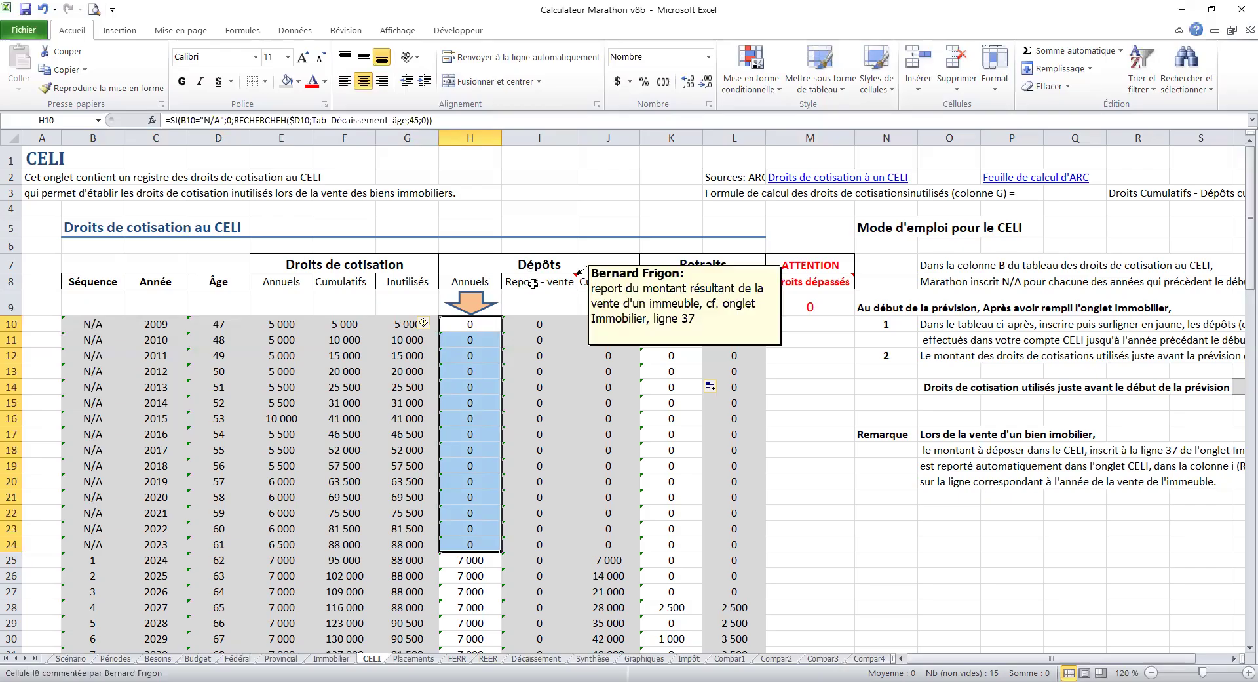
pyautogui.click(533, 283)
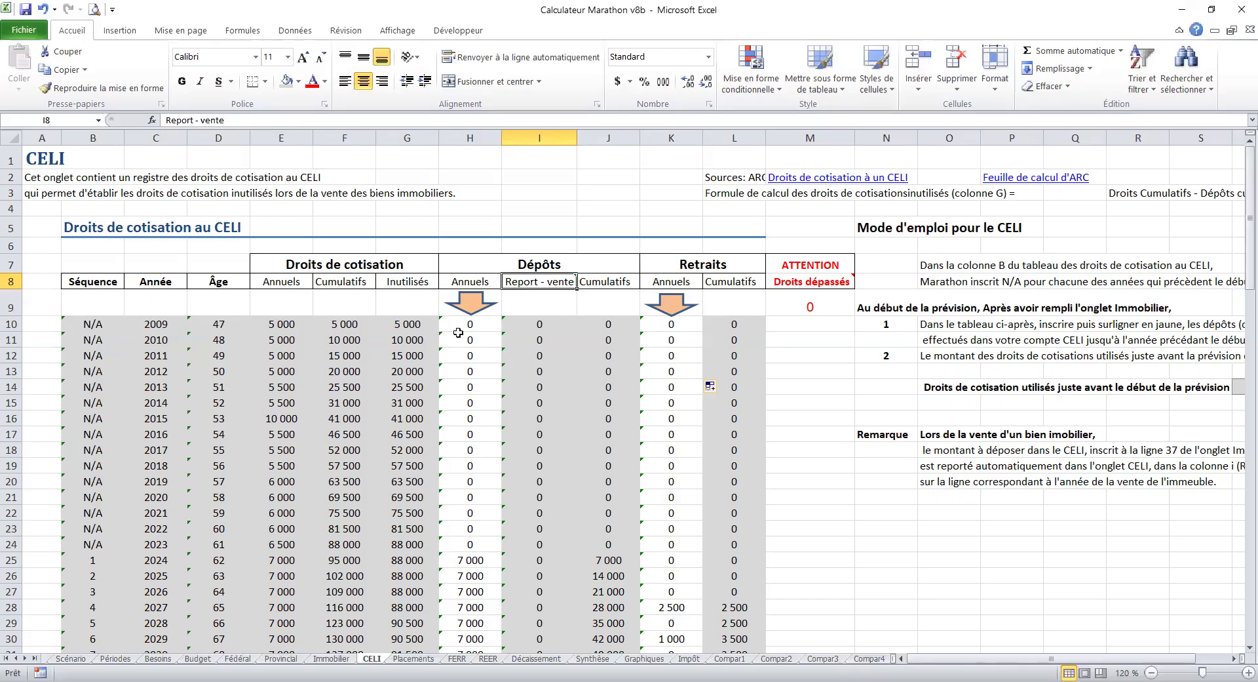
# Copy the annual contribution rights for 2009 to 2023 (E10:E24) into the annual deposits column starting at H10.
pyautogui.click(282, 324)
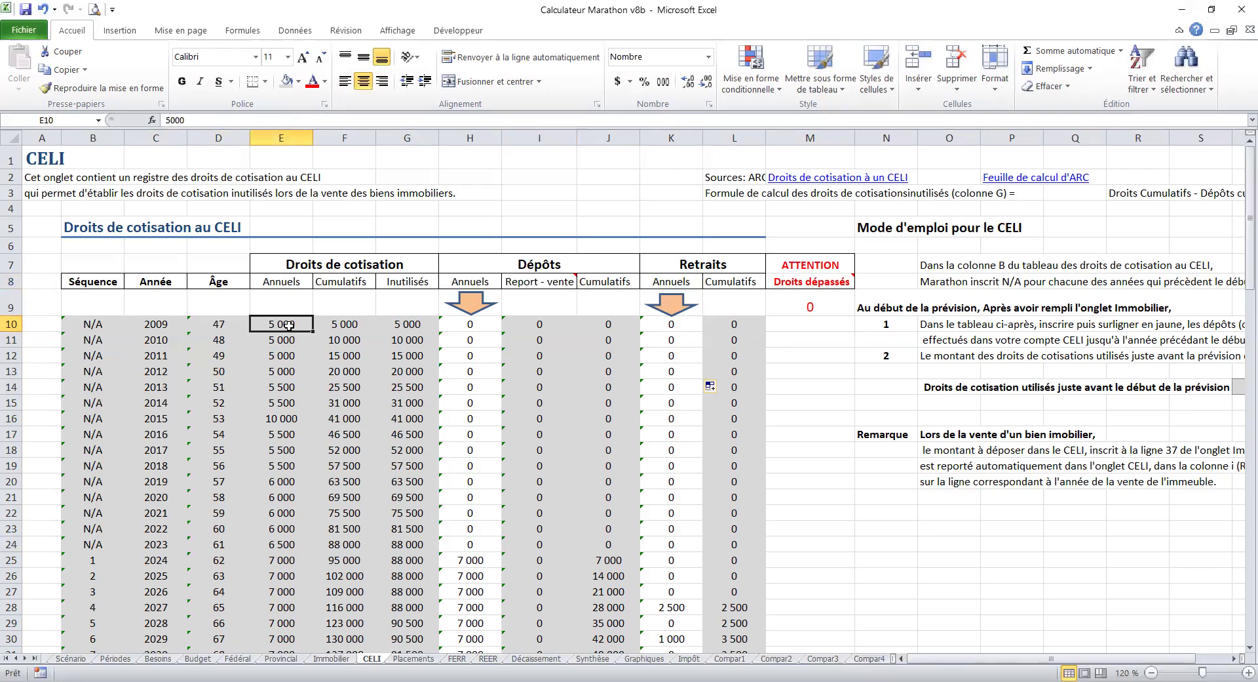
pyautogui.moveTo(287, 323); pyautogui.dragTo(284, 531)
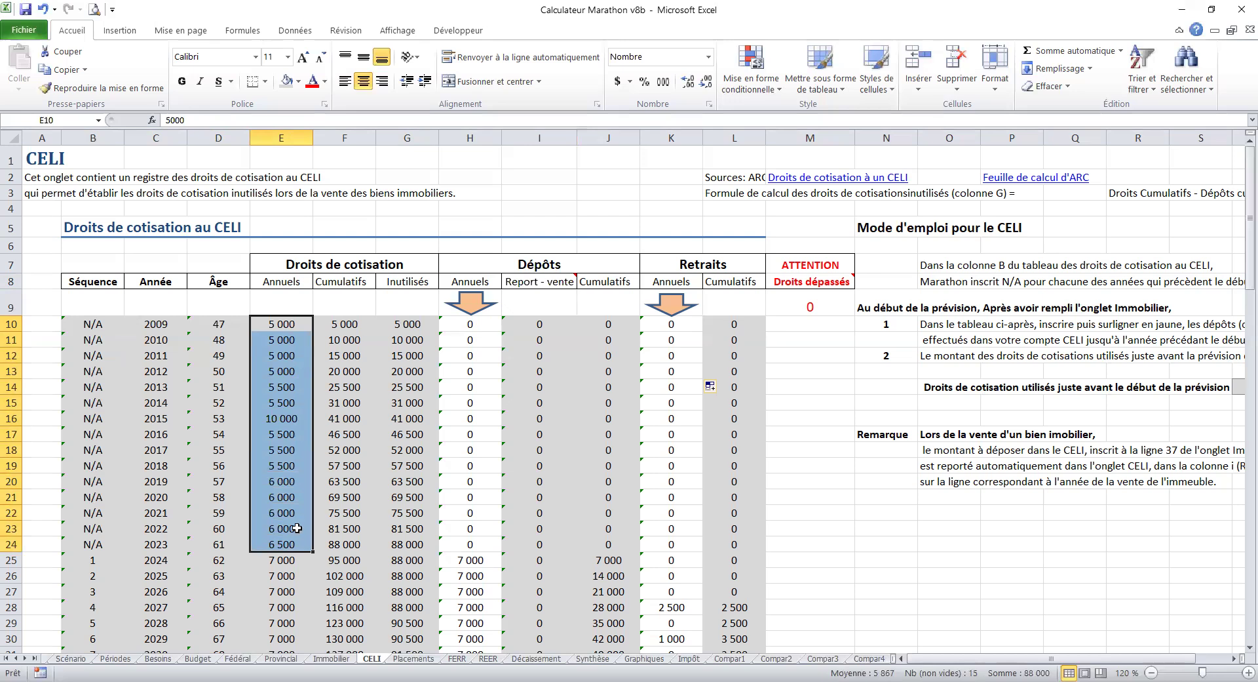
pyautogui.hotkey('ctrl', 'c')
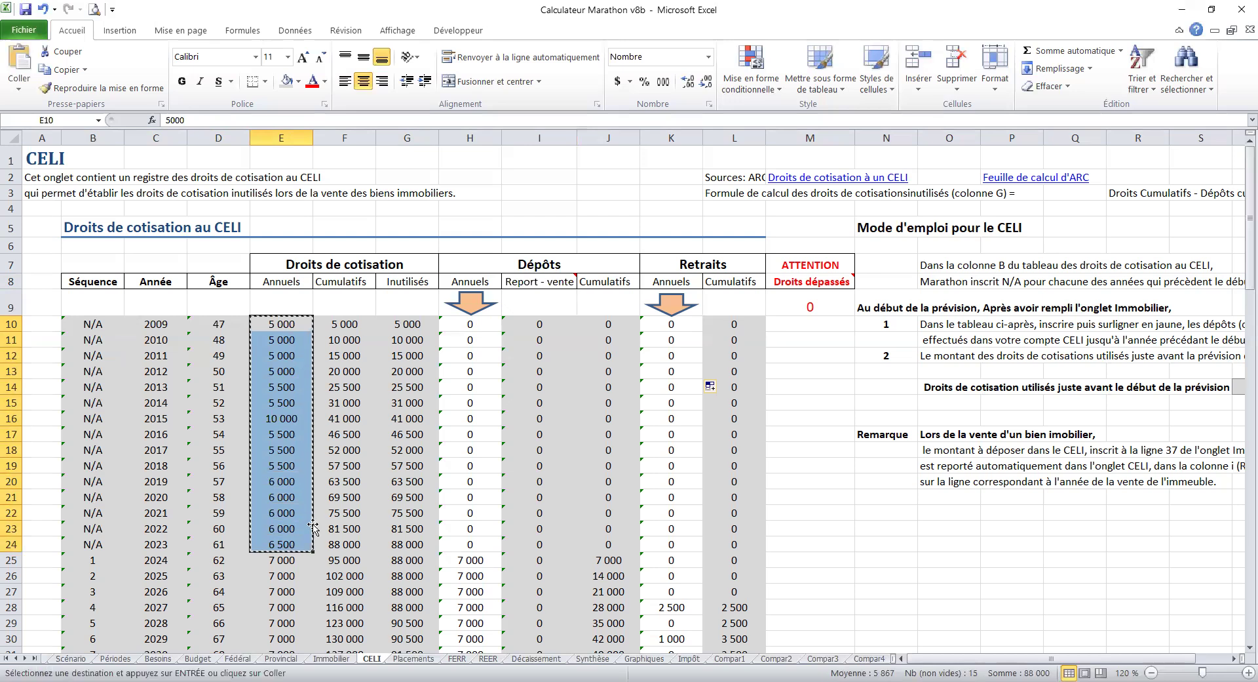
pyautogui.click(481, 323)
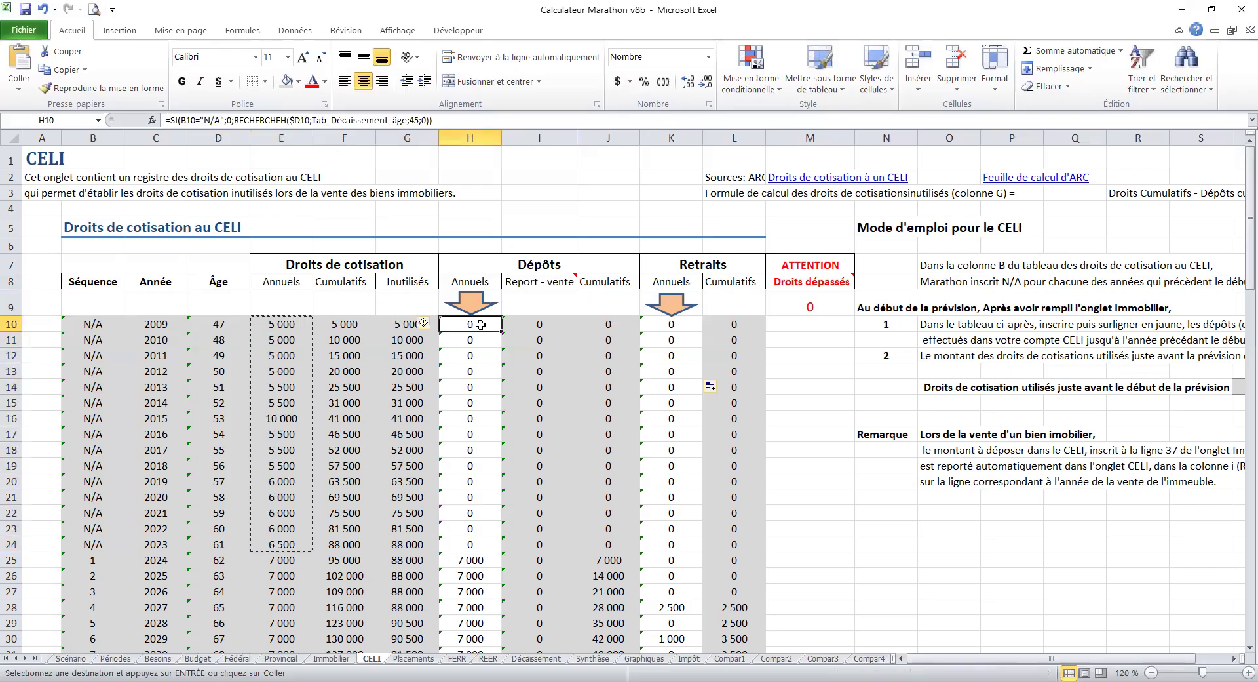
pyautogui.hotkey('ctrl', 'v')
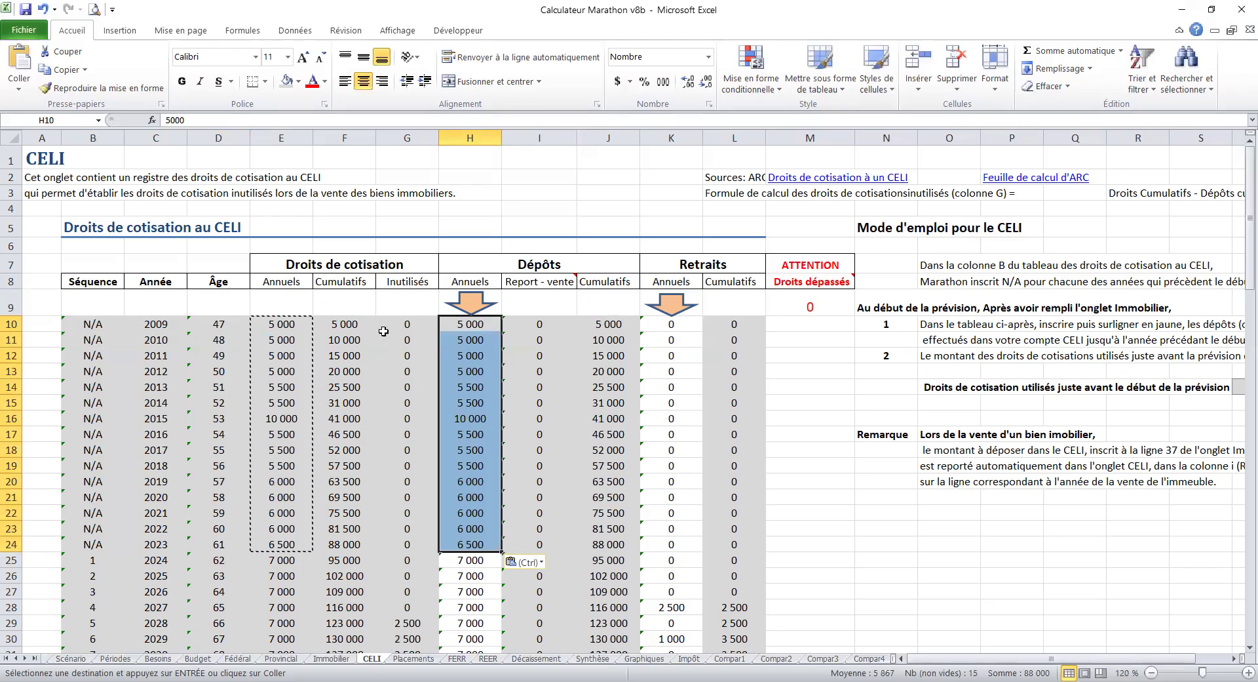
pyautogui.click(43, 9)
pyautogui.click(45, 87)
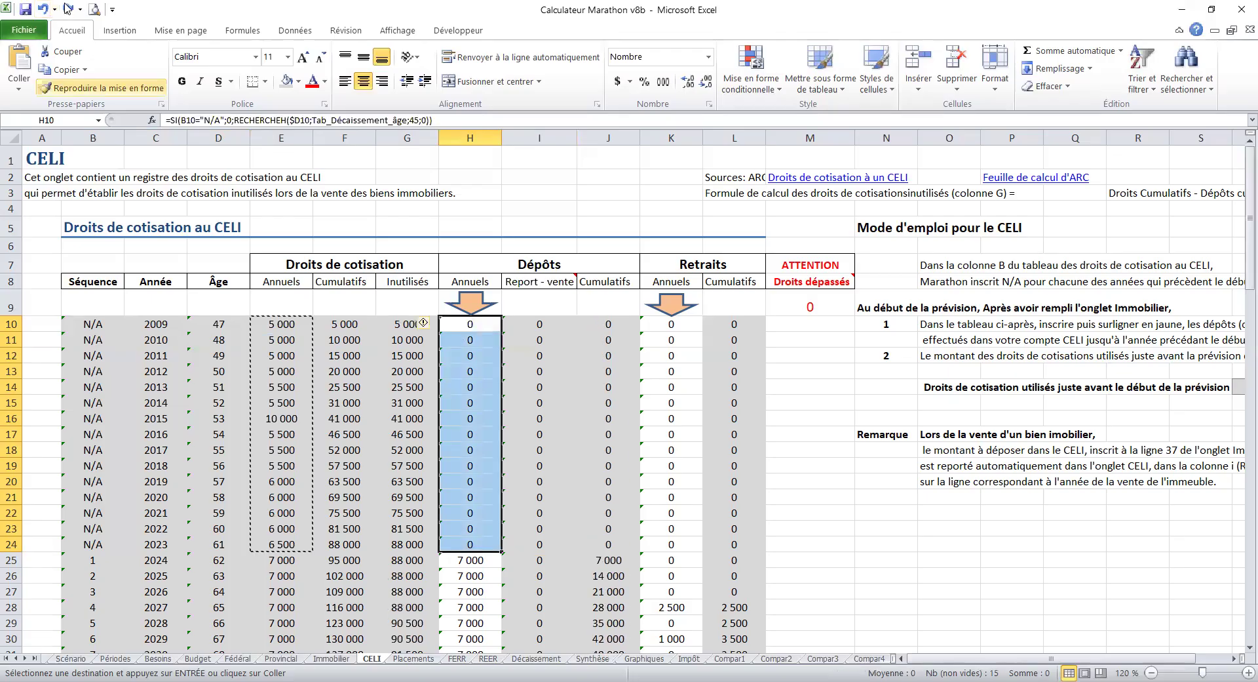
pyautogui.hotkey('ctrl', 'v')
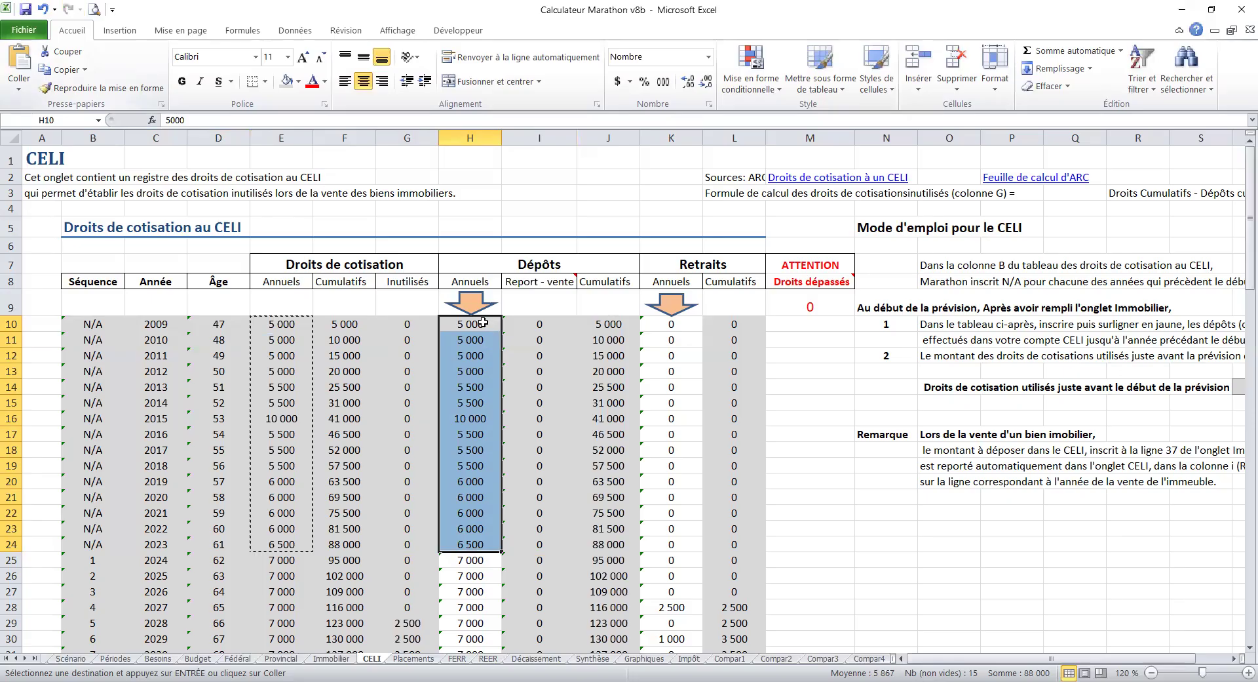
# Highlight the 2009 to 2023 annual deposits (H10:H24) with a yellow fill.
pyautogui.moveTo(483, 323); pyautogui.dragTo(477, 548)
pyautogui.click(299, 82)
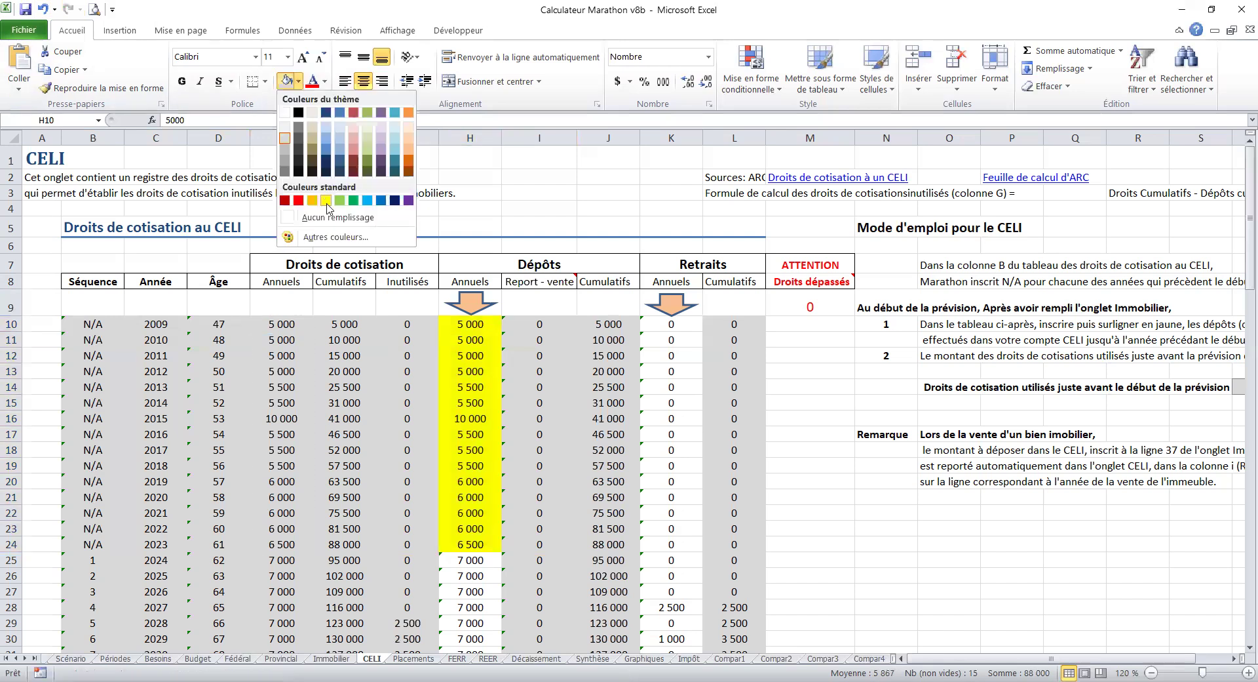
pyautogui.click(483, 321)
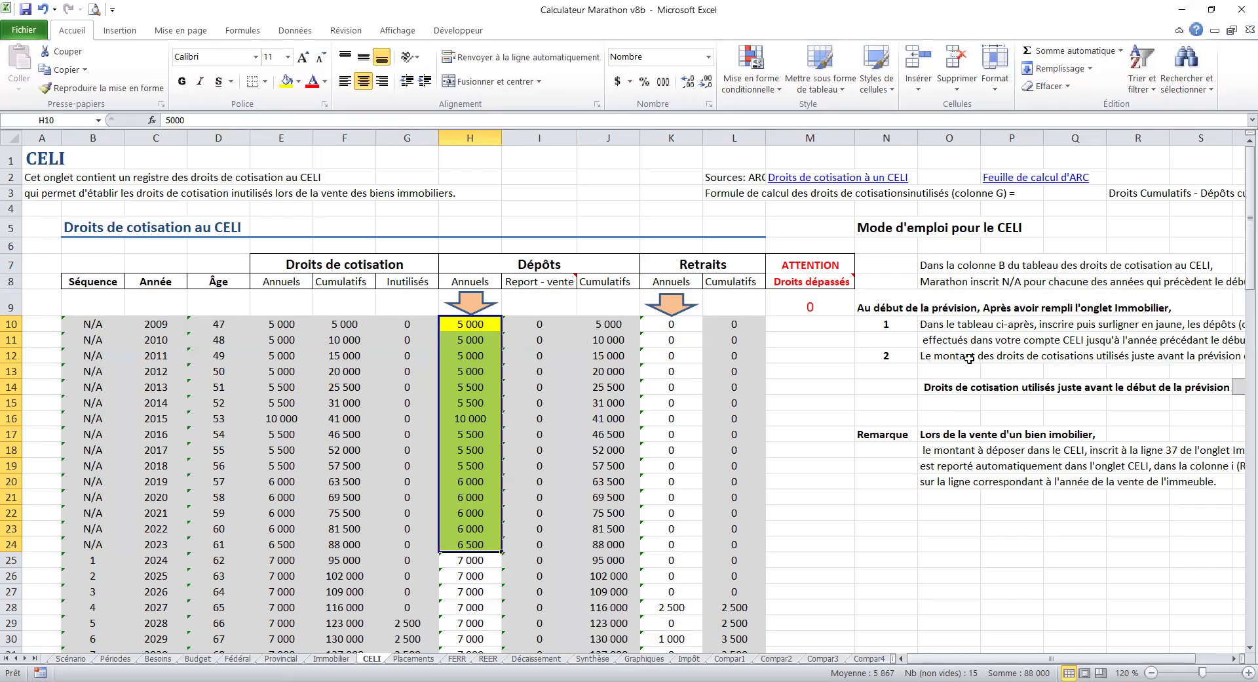
# Check the contribution rights used just before the forecast start in the CELI instructions.
pyautogui.click(953, 387)
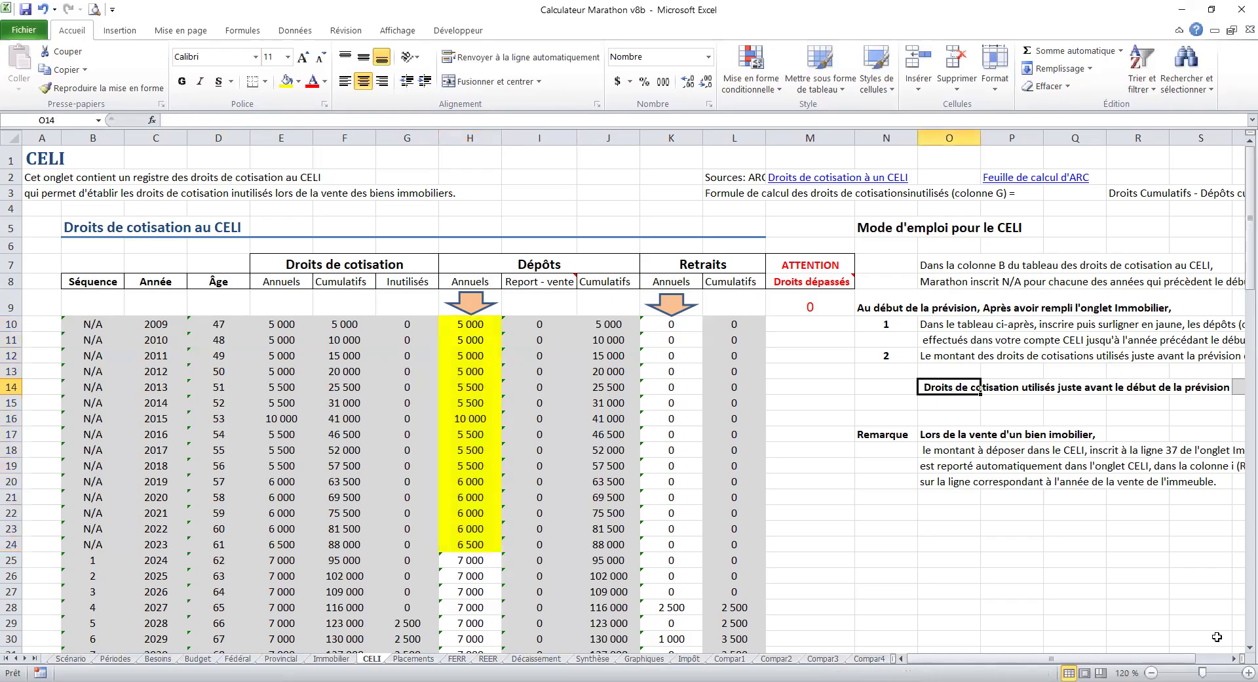
pyautogui.click(1233, 658)
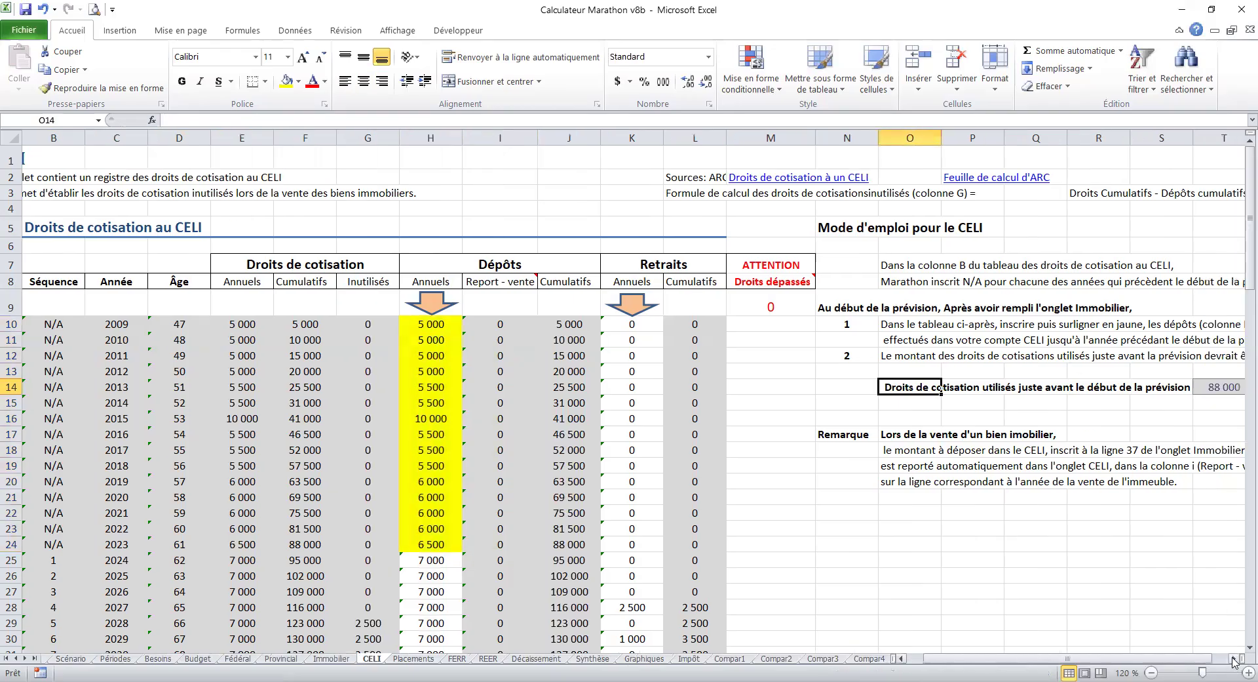
pyautogui.click(1233, 658)
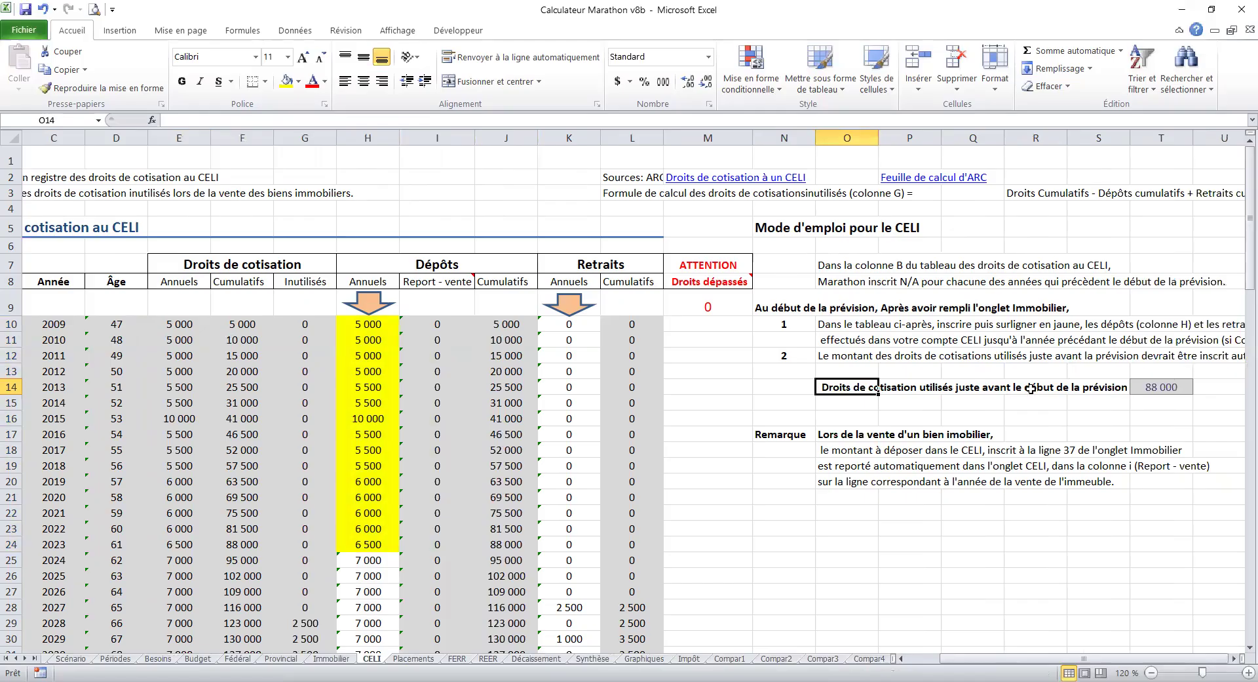
# Compare the contribution rights used before the forecast with the 2009 to 2023 deposits and rights, undoing and redoing the deposit entry and fill.
pyautogui.click(1166, 387)
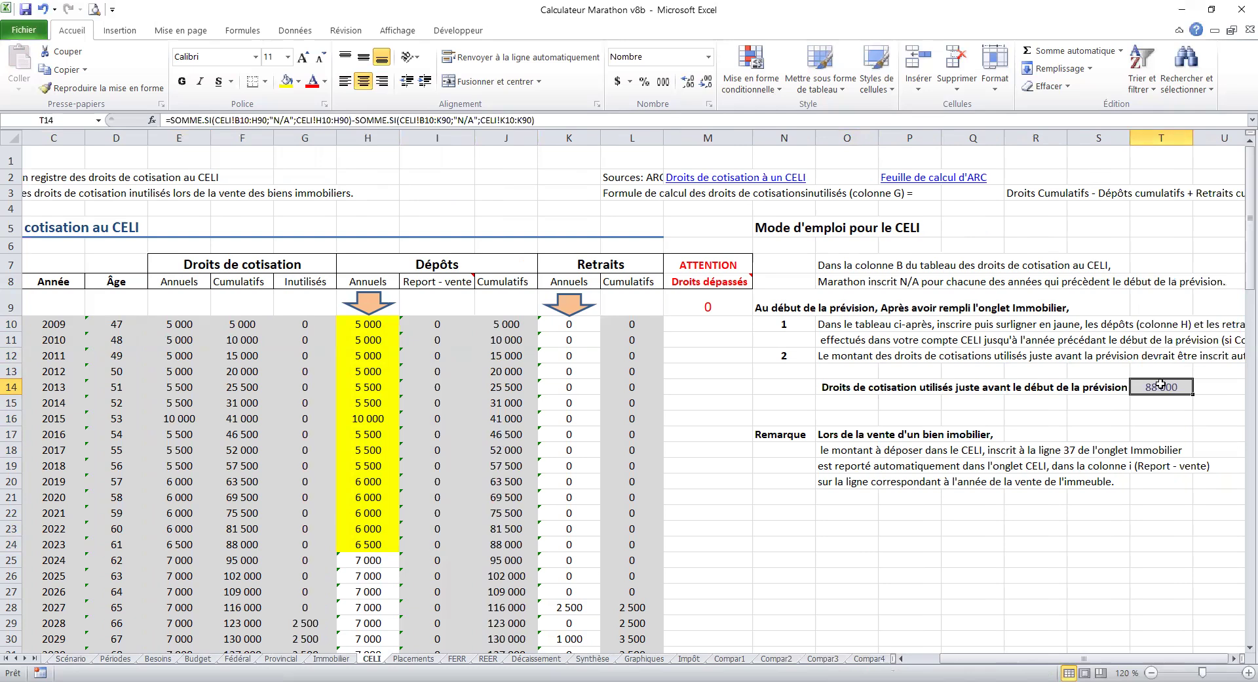
pyautogui.moveTo(365, 326); pyautogui.dragTo(364, 544)
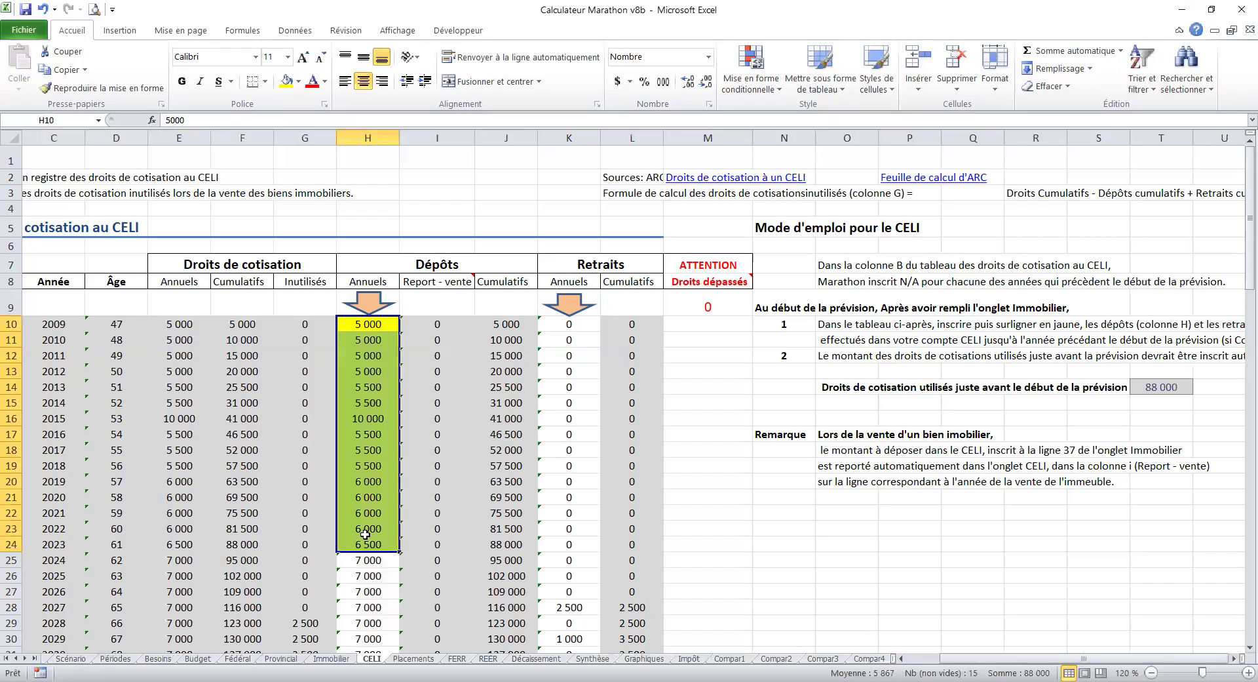
pyautogui.click(42, 12)
pyautogui.click(42, 12)
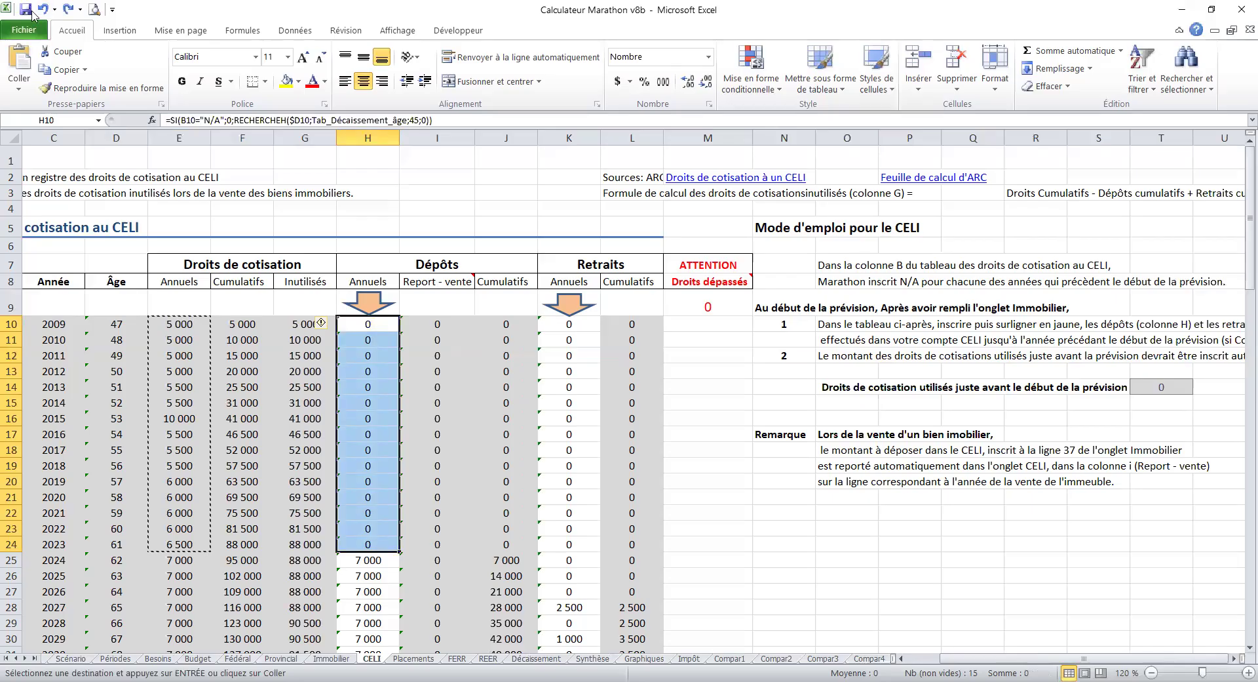
pyautogui.click(68, 10)
pyautogui.click(68, 10)
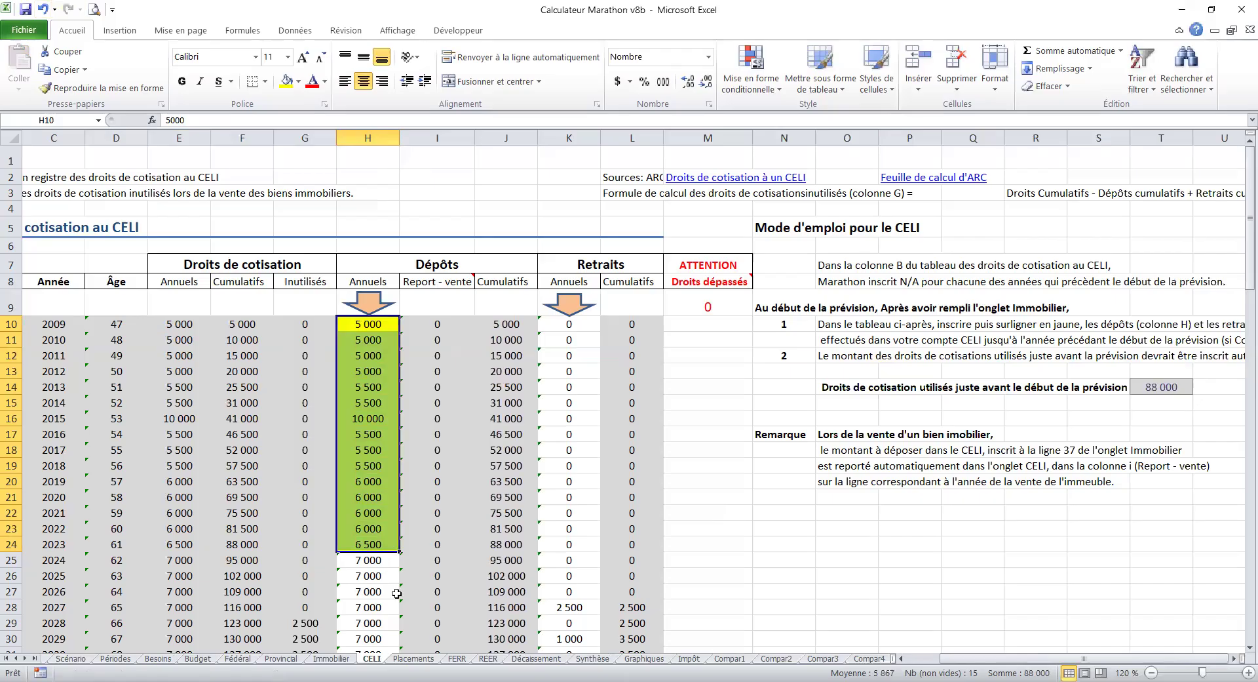
pyautogui.click(252, 544)
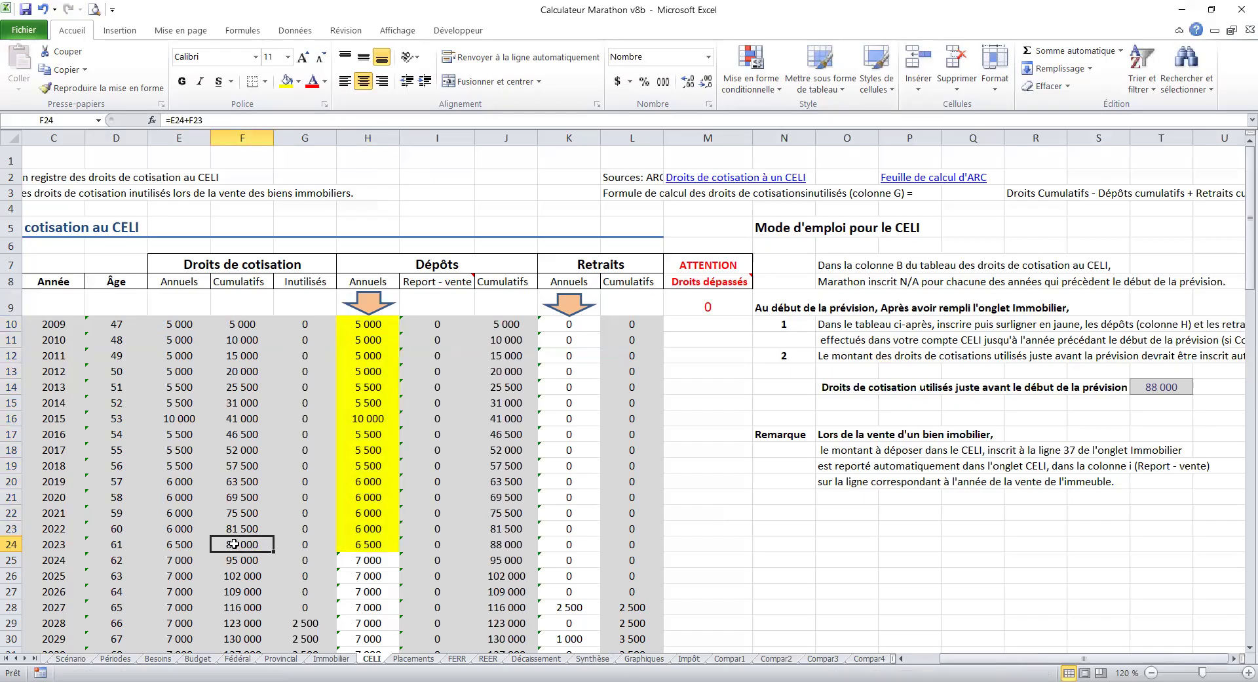
pyautogui.click(1168, 396)
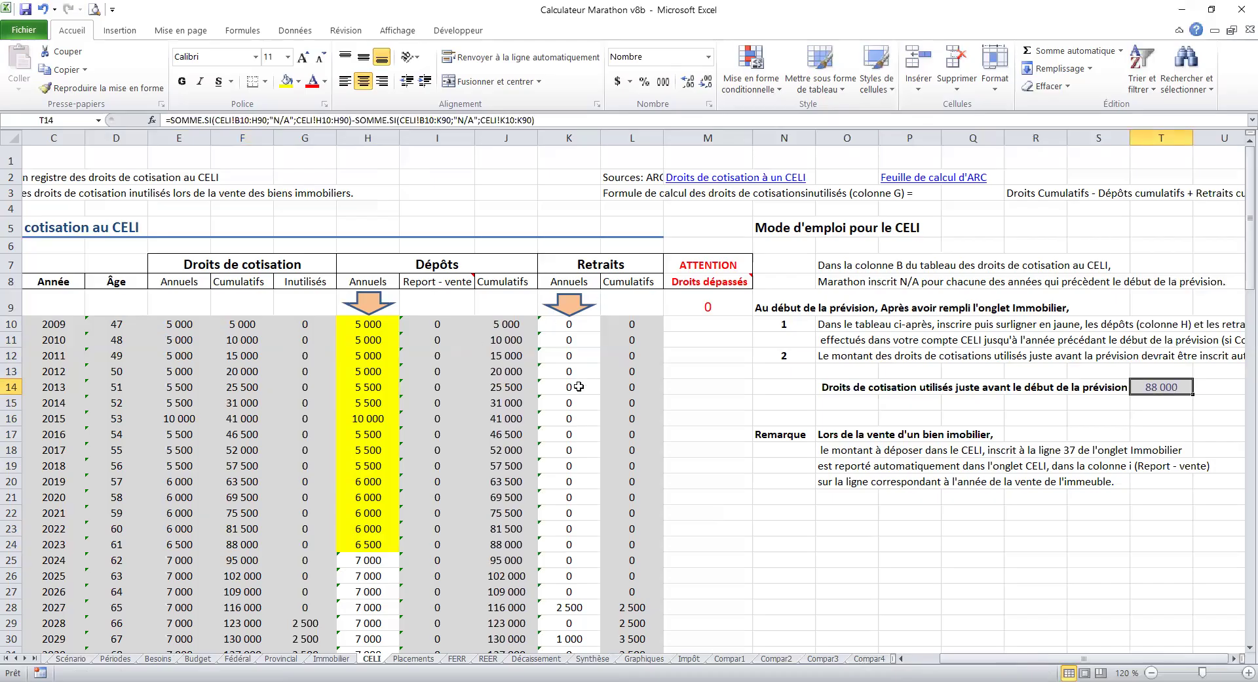
# Enter an annual withdrawal of 2800 for 2011 (K12) and highlight the cell in yellow.
pyautogui.click(576, 358)
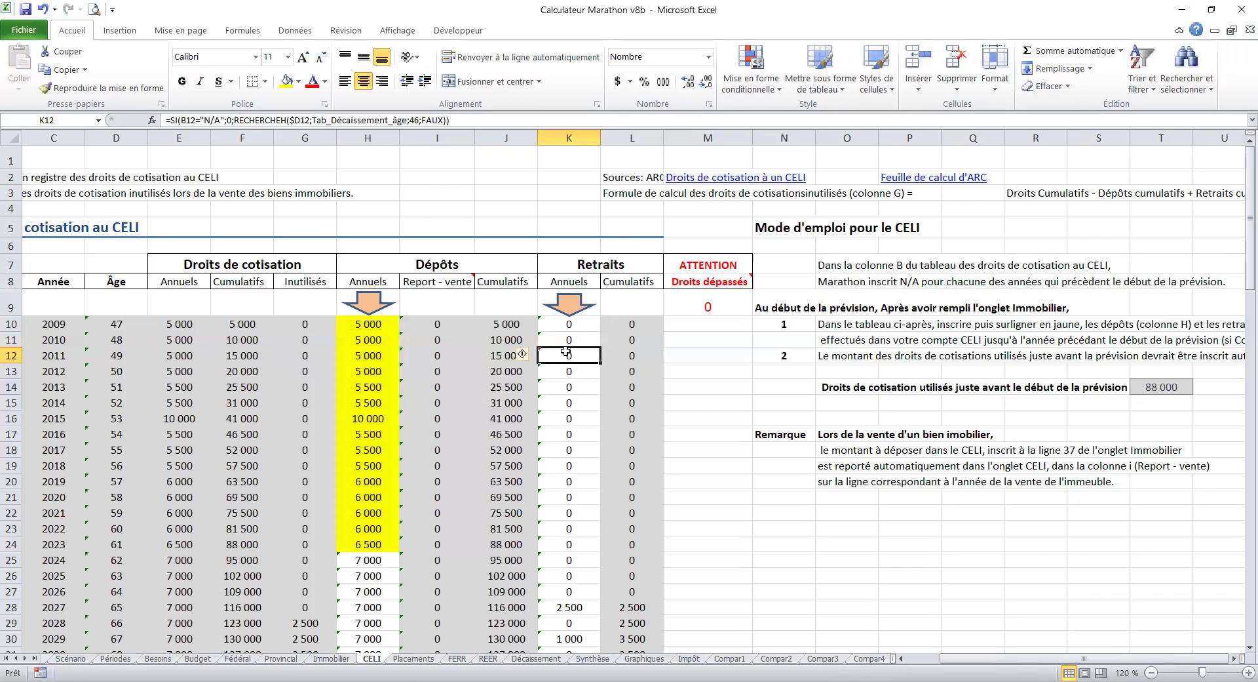
pyautogui.write('2')
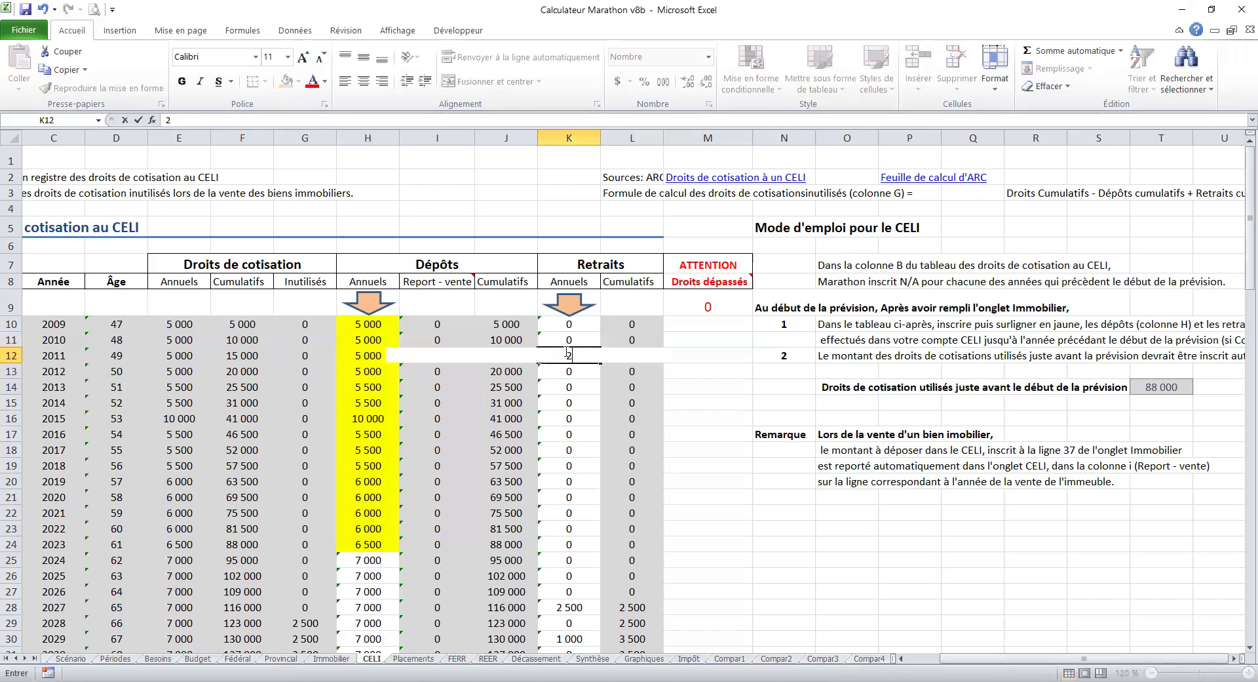
pyautogui.write('800')
pyautogui.press('Return')
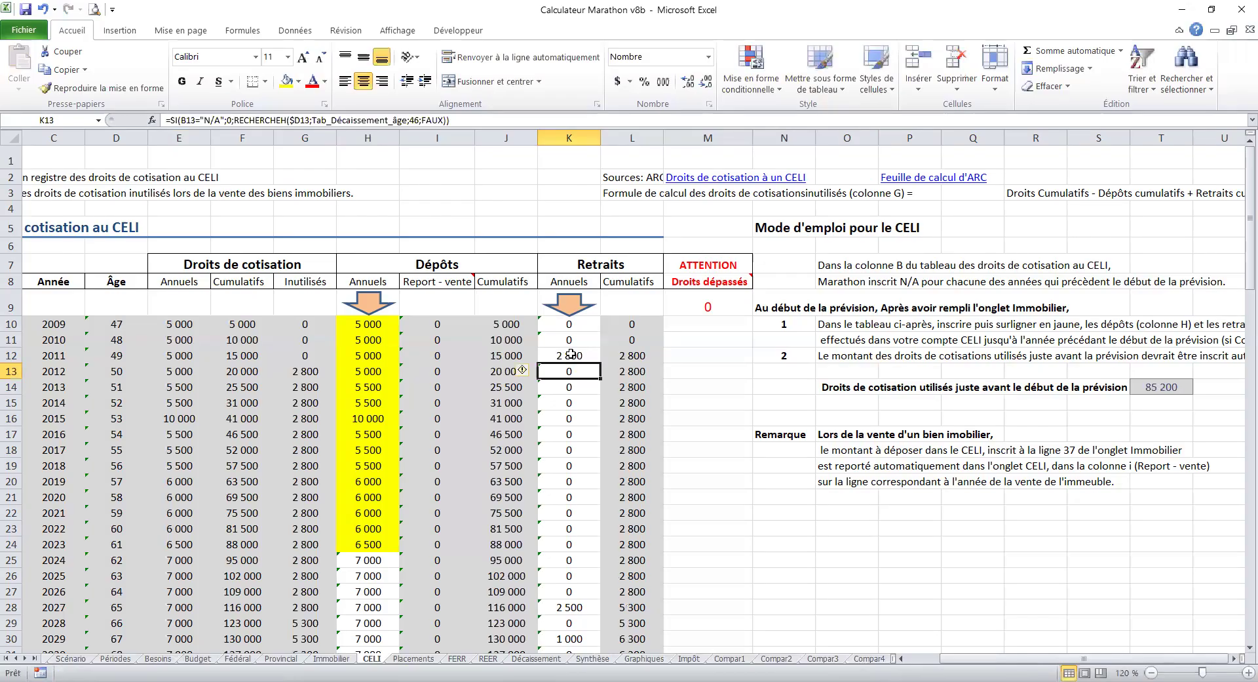
pyautogui.click(570, 354)
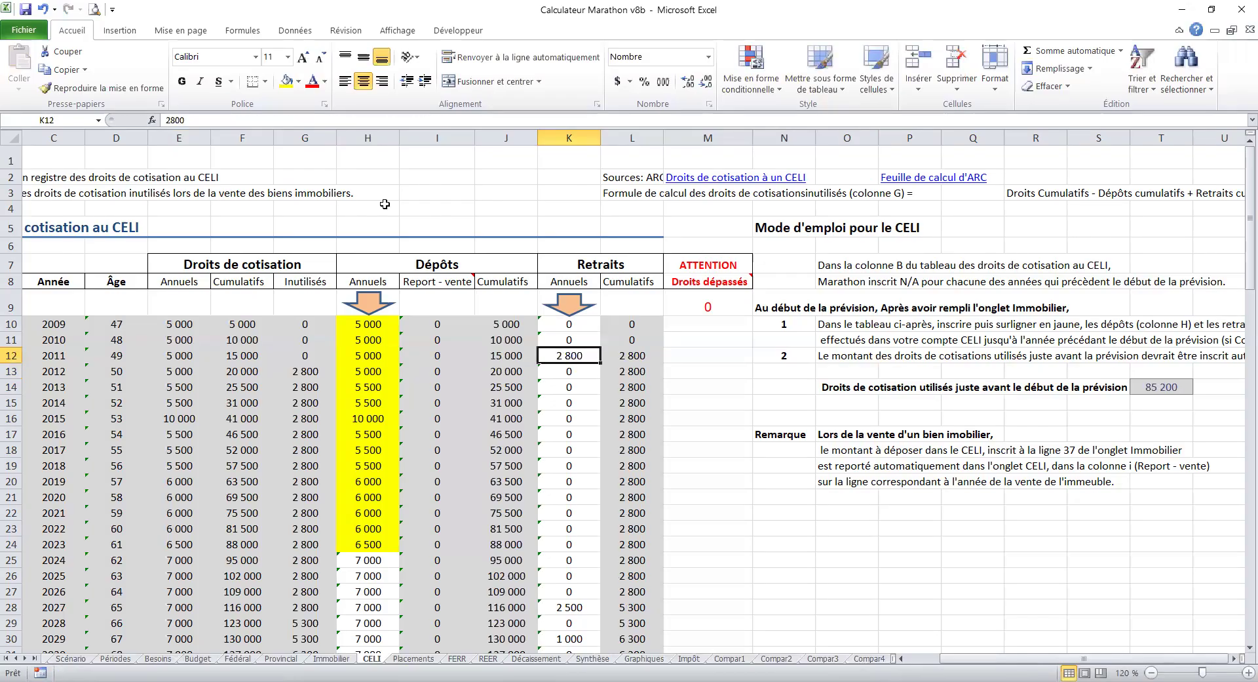
pyautogui.click(286, 84)
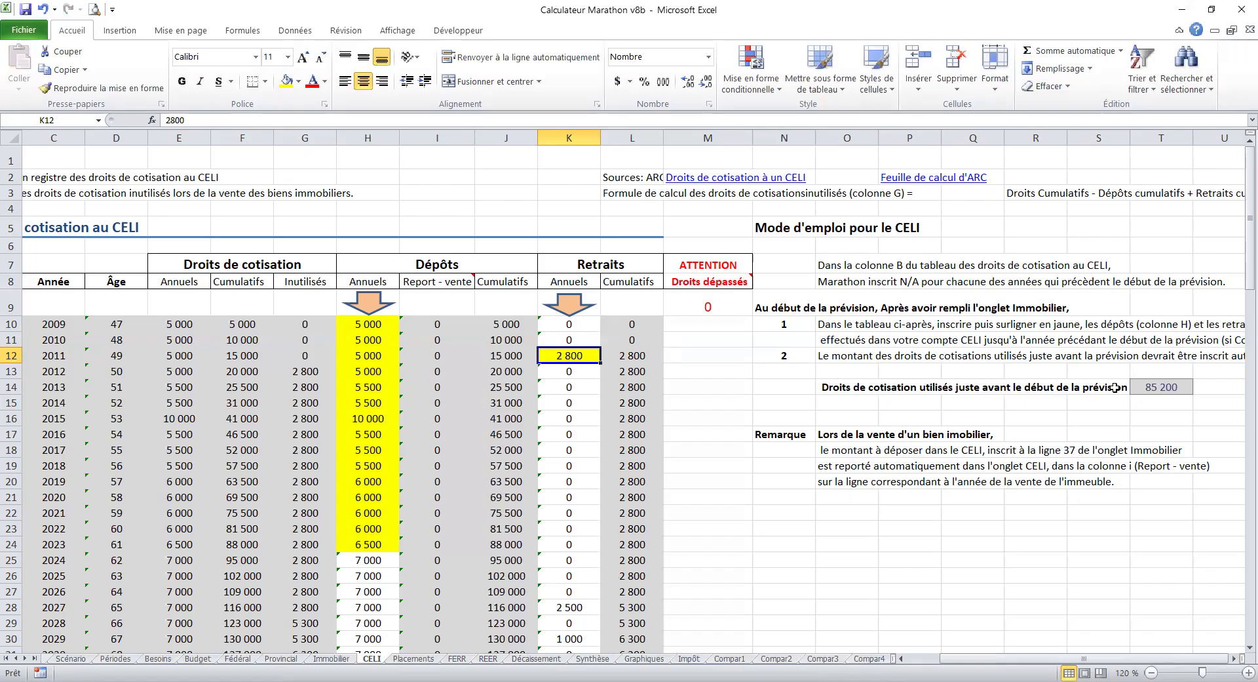
# Check the rights used before the forecast (T14), undoing and redoing the 2011 withdrawal and its fill.
pyautogui.click(1177, 384)
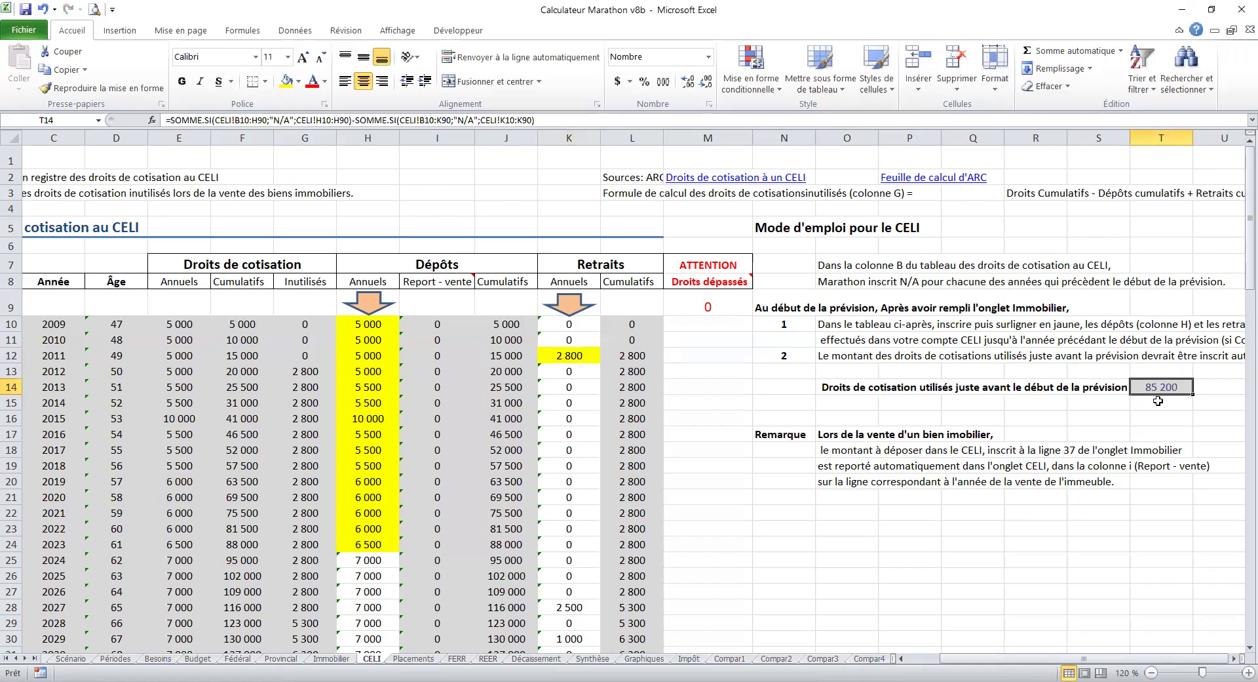
pyautogui.click(43, 9)
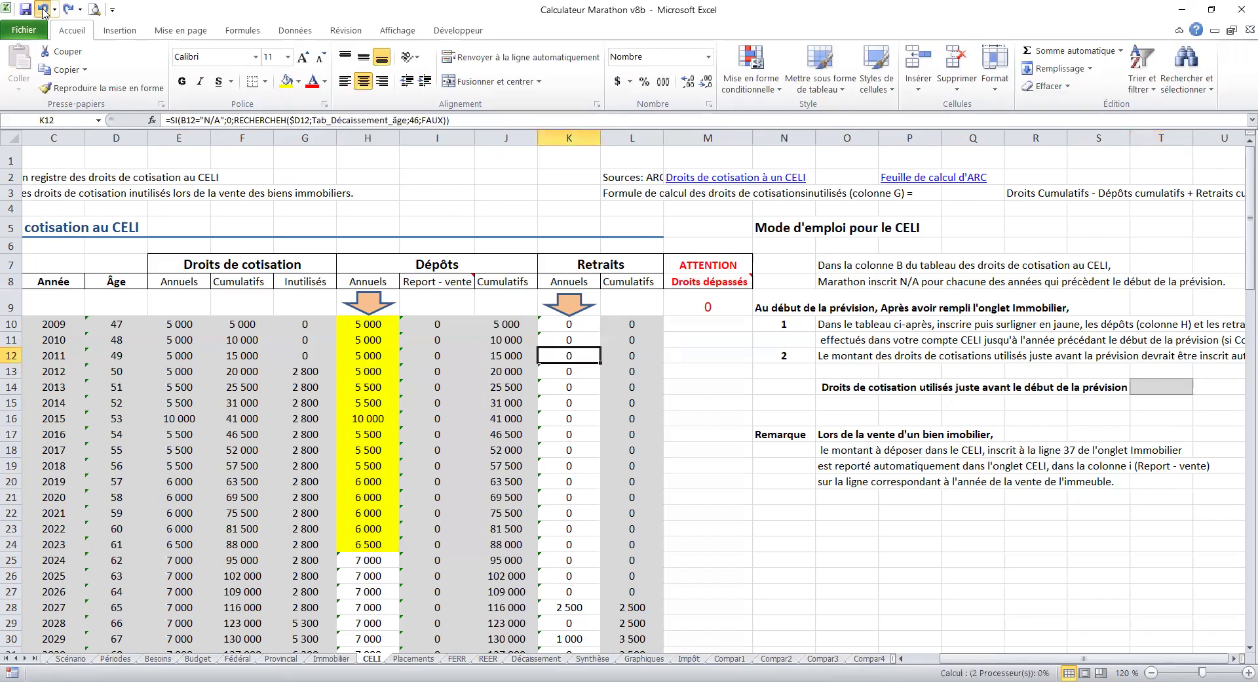
pyautogui.click(68, 9)
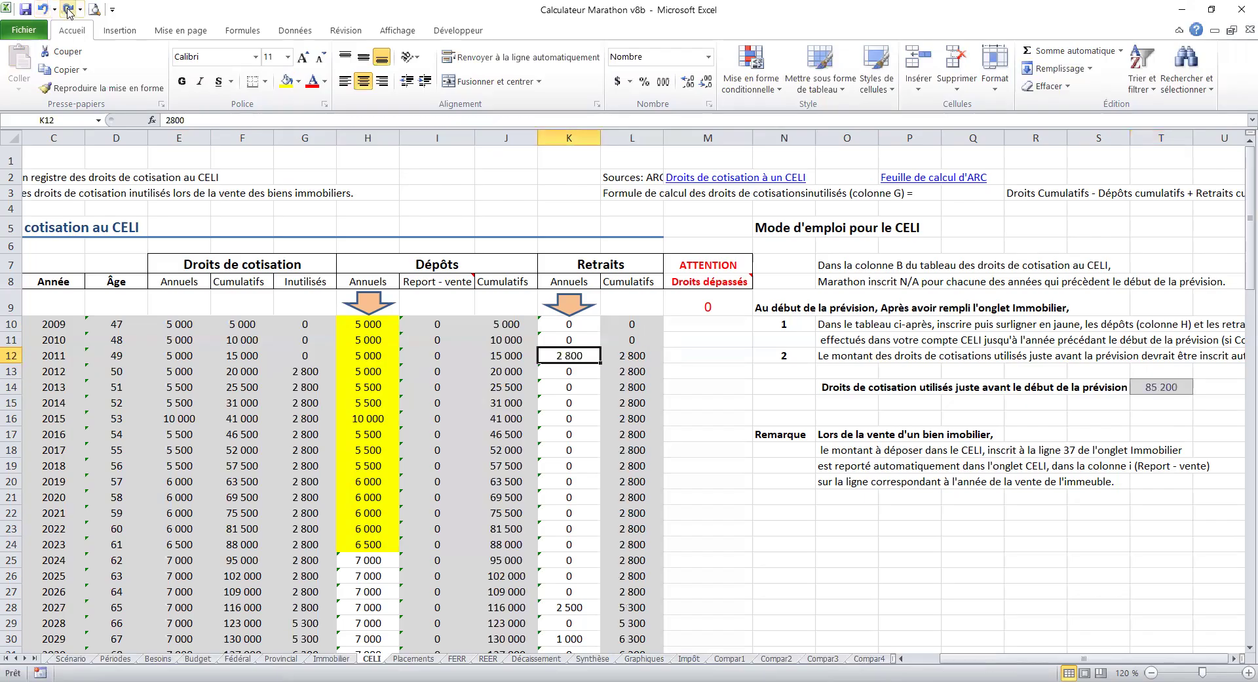
pyautogui.click(68, 10)
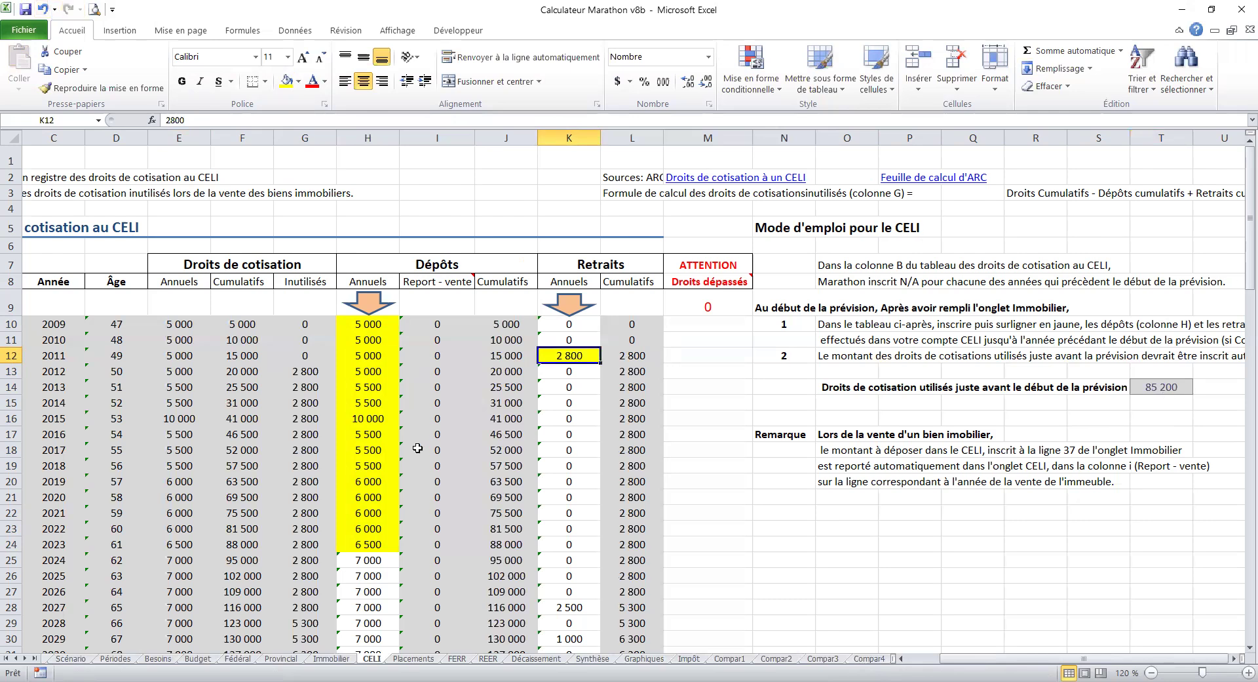
# Read the note on the Report - vente heading and check that column's carried-over amounts from 2023 onward.
pyautogui.click(443, 281)
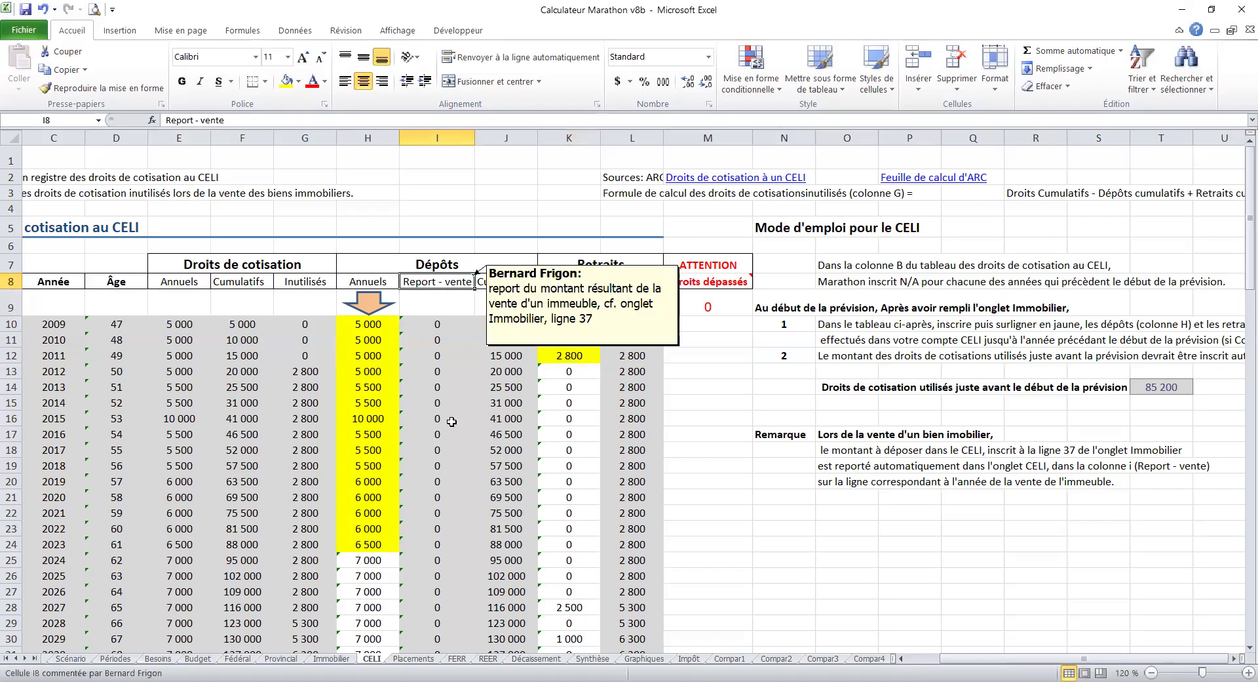
pyautogui.click(430, 542)
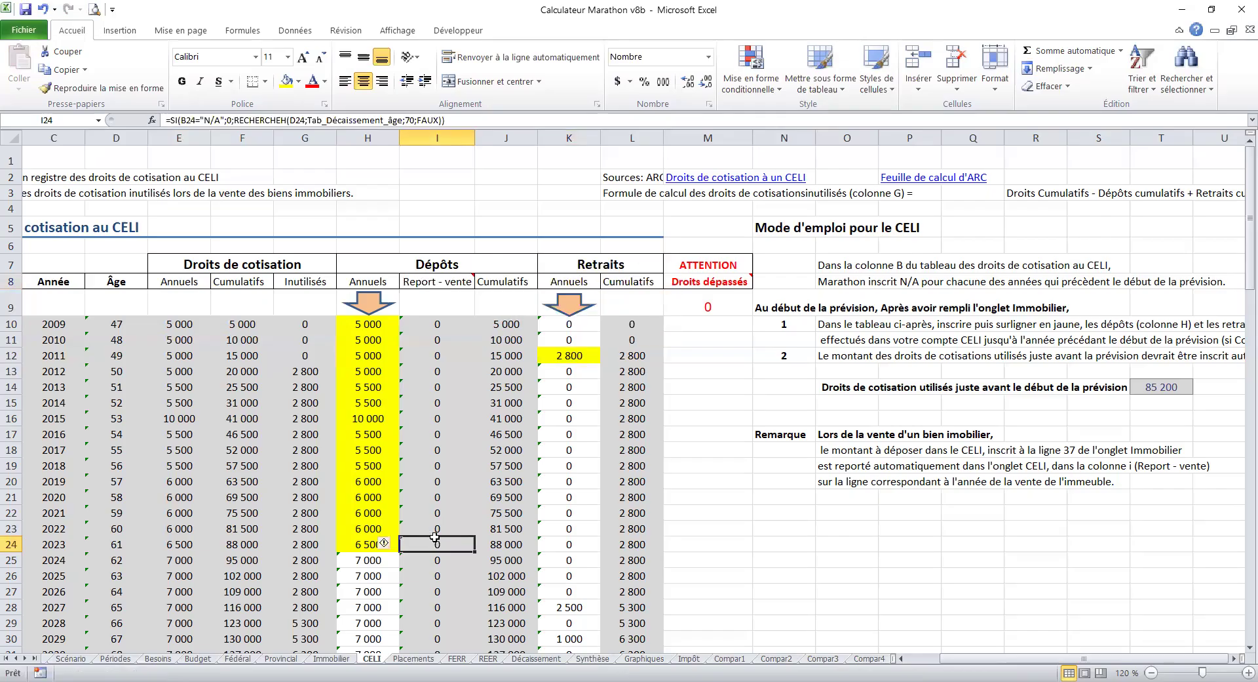
pyautogui.scroll(-2, 438, 534)
pyautogui.scroll(-1, 443, 532)
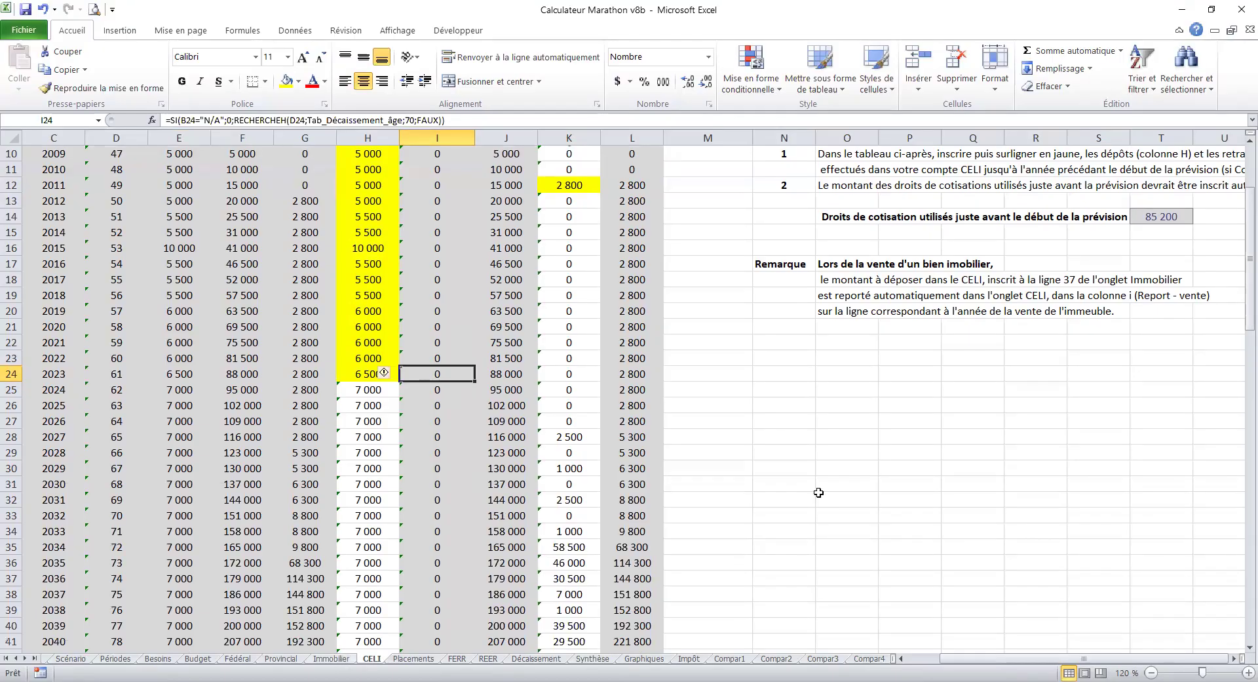
# Examine the disposal age of property No 1 and its unused CELI rights on the Immobilier sheet.
pyautogui.hotkey('ctrl', 'pageup')
pyautogui.scroll(-5, 818, 491)
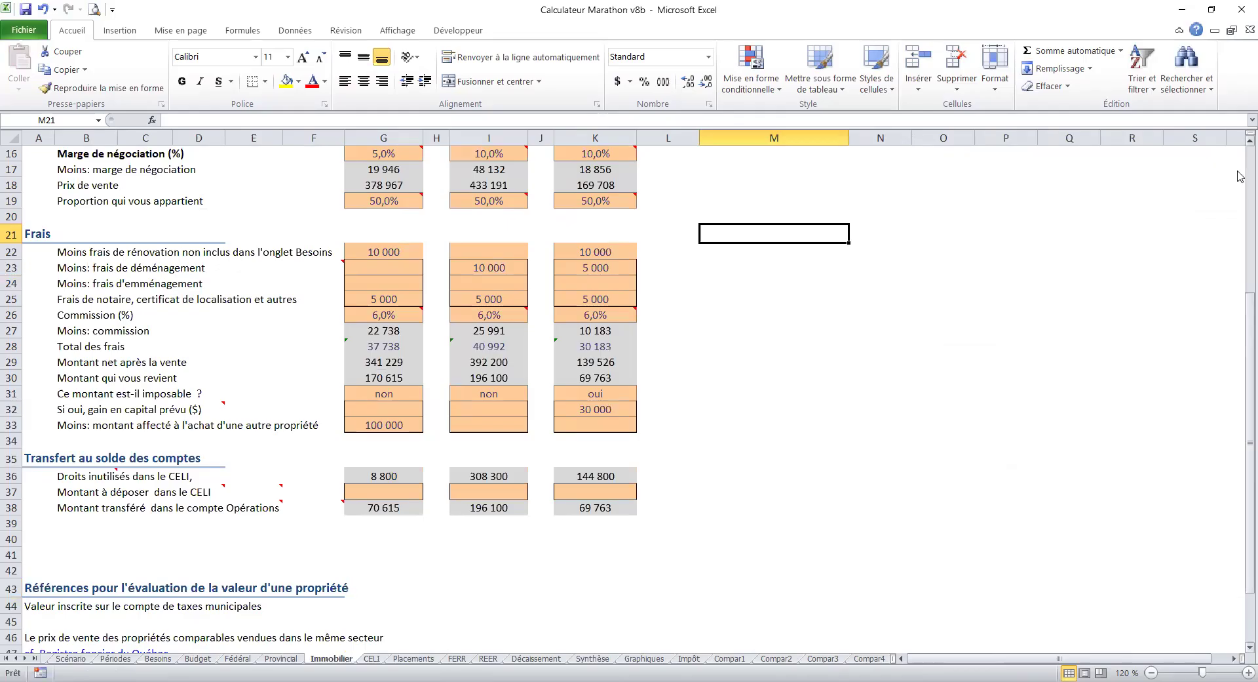
pyautogui.scroll(5, 866, 220)
pyautogui.click(403, 289)
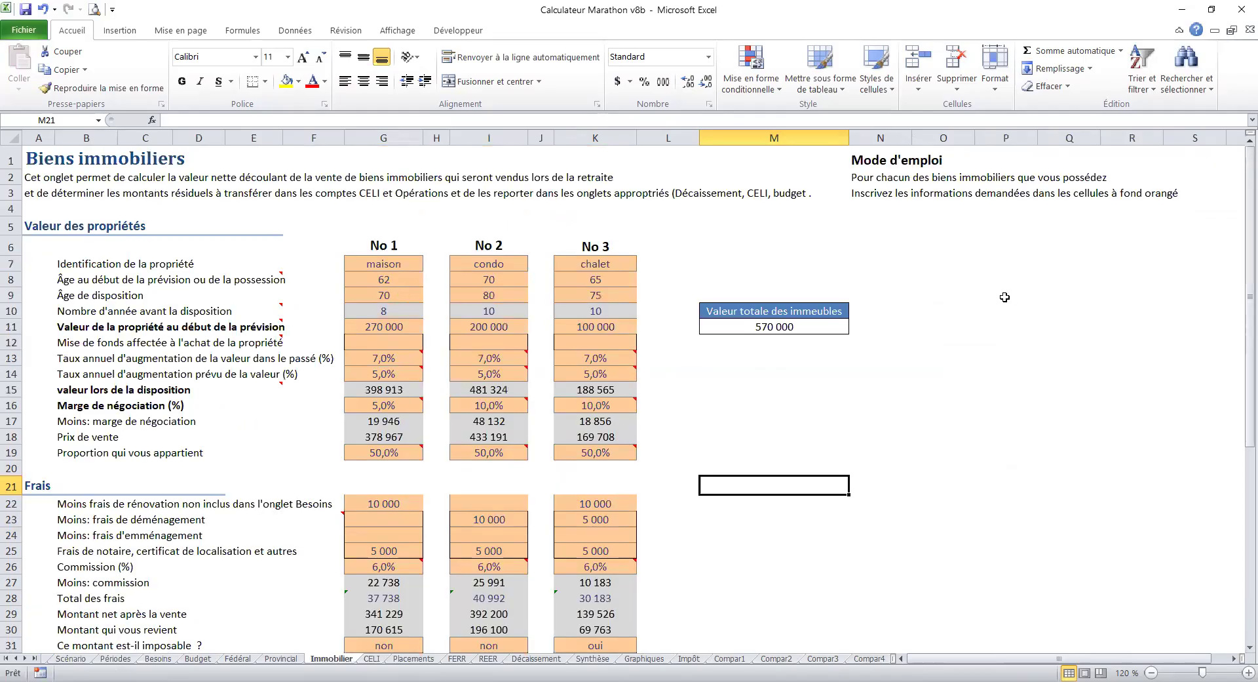
pyautogui.scroll(-8, 993, 308)
pyautogui.scroll(1, 655, 341)
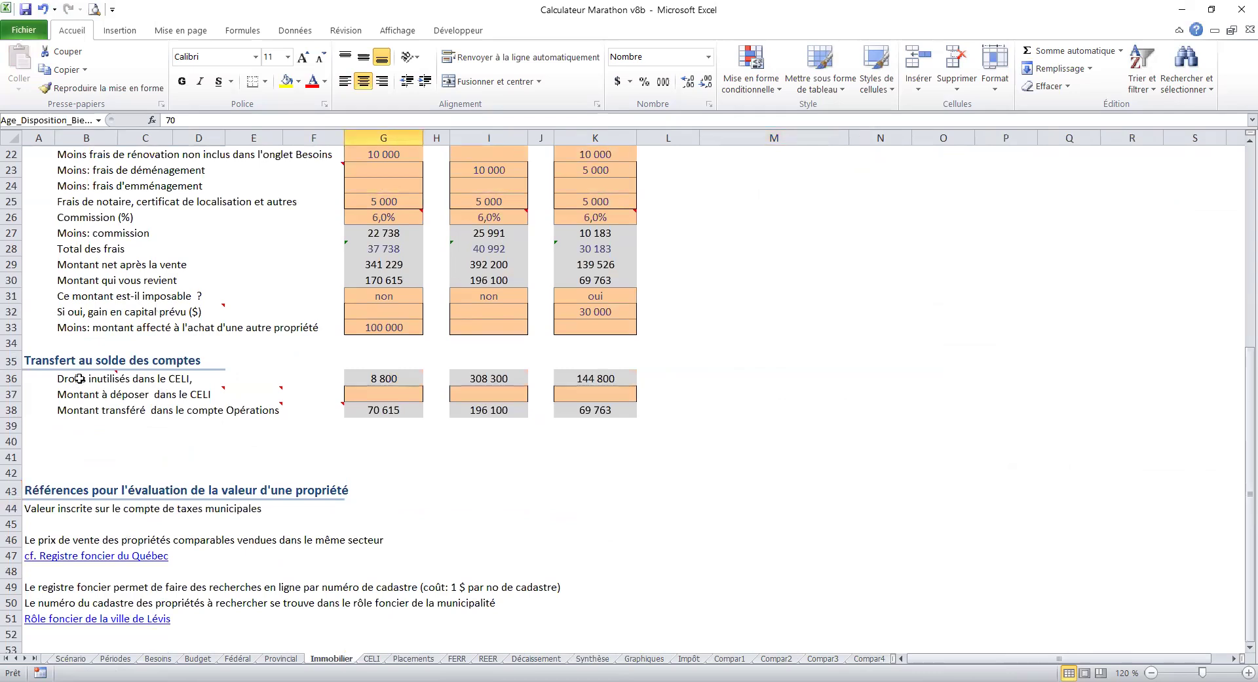
pyautogui.moveTo(76, 379)
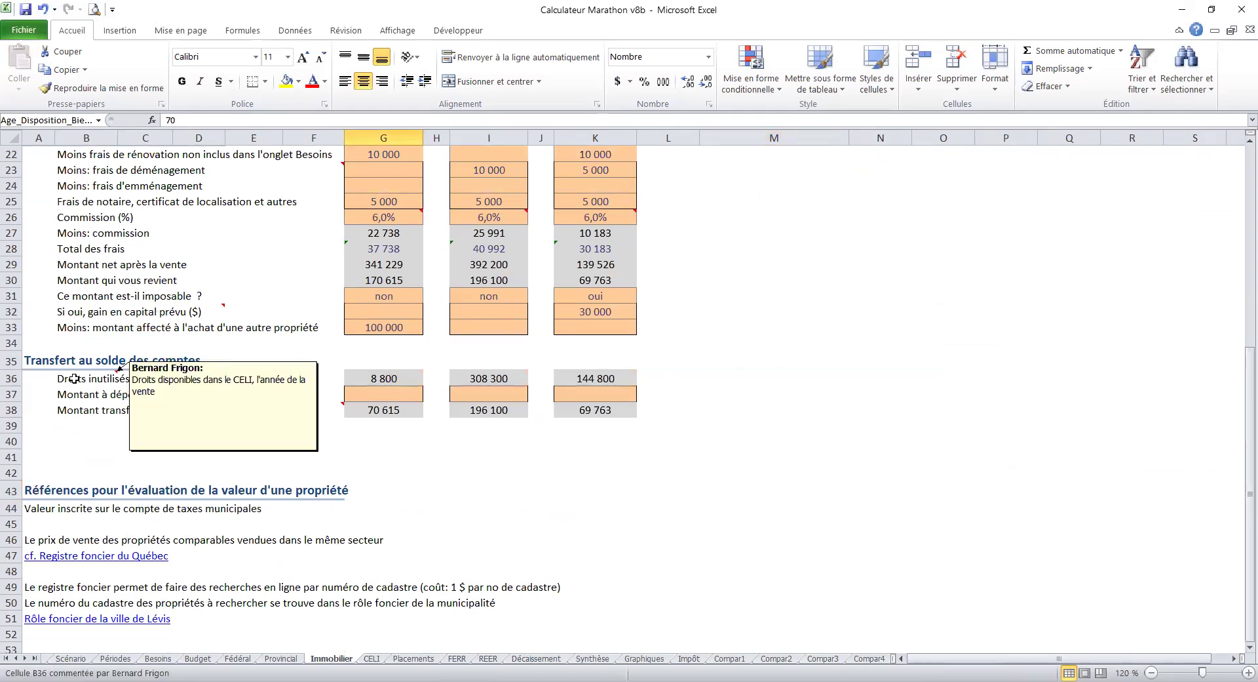
pyautogui.click(411, 375)
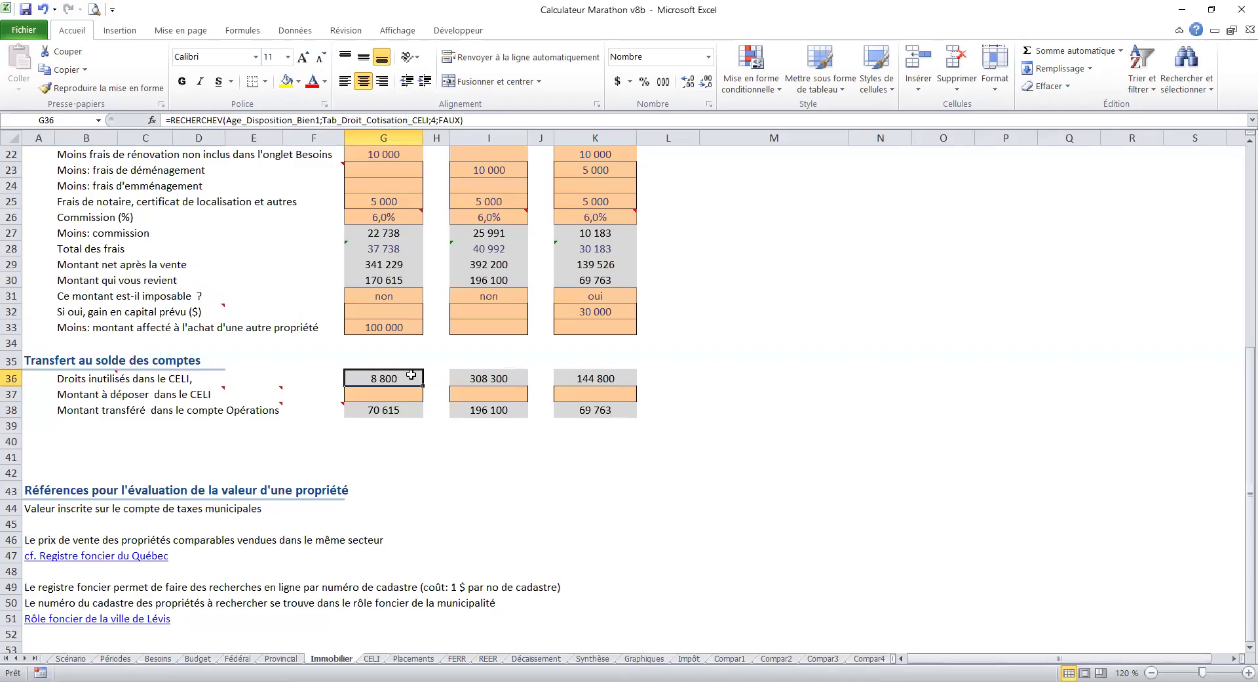
# Set the amount to deposit in the CELI for property No 1 (G37) to 8800.
pyautogui.click(384, 395)
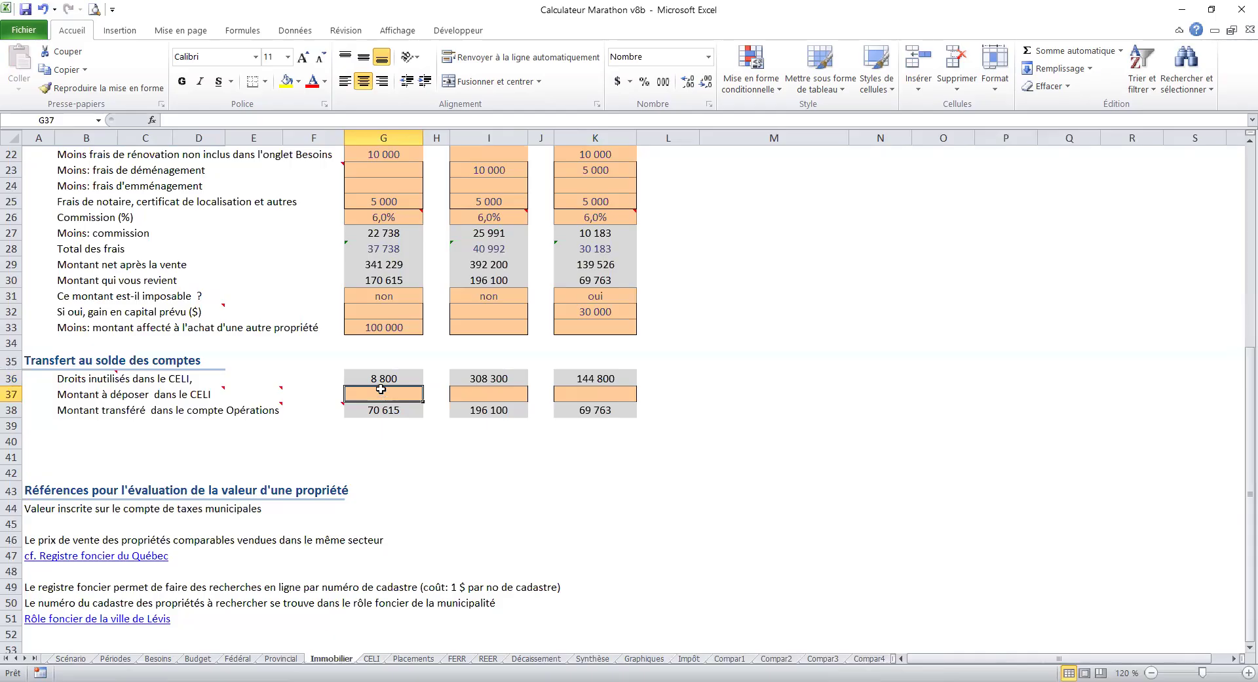
pyautogui.write('8 80')
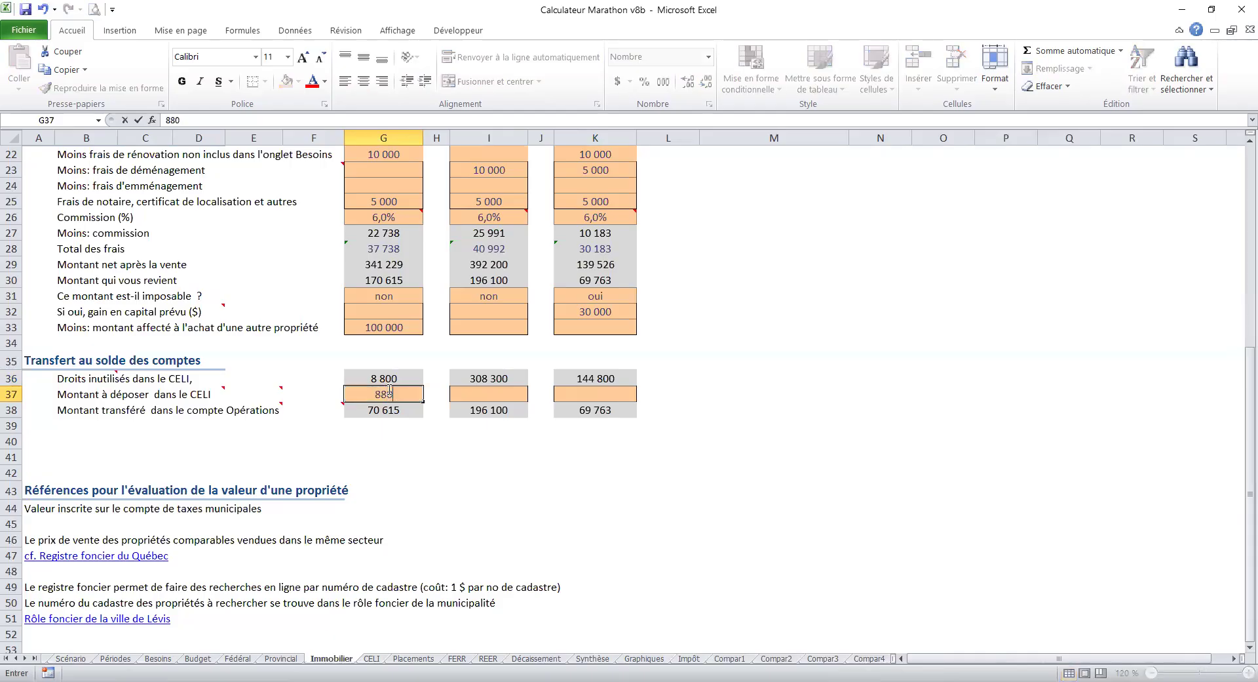
pyautogui.write('0')
pyautogui.press('Return')
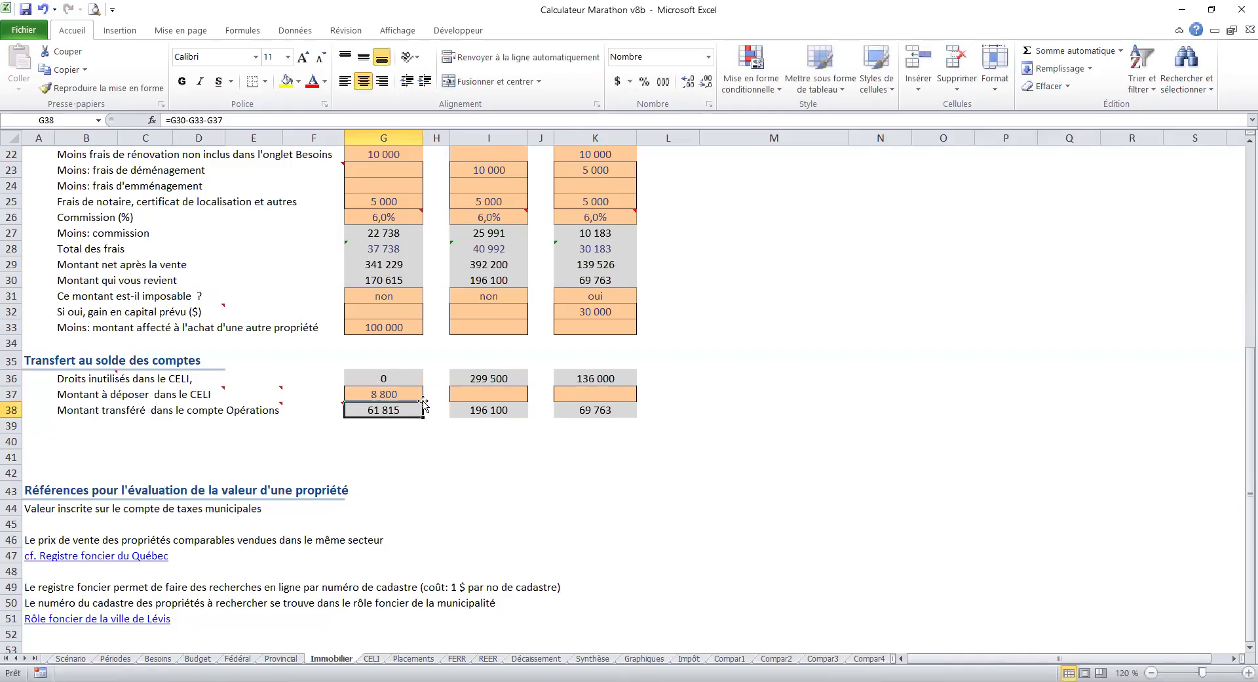
# Check the property sale deposit carried into the Report - vente column of the CELI sheet for 2032, at age 70.
pyautogui.click(371, 658)
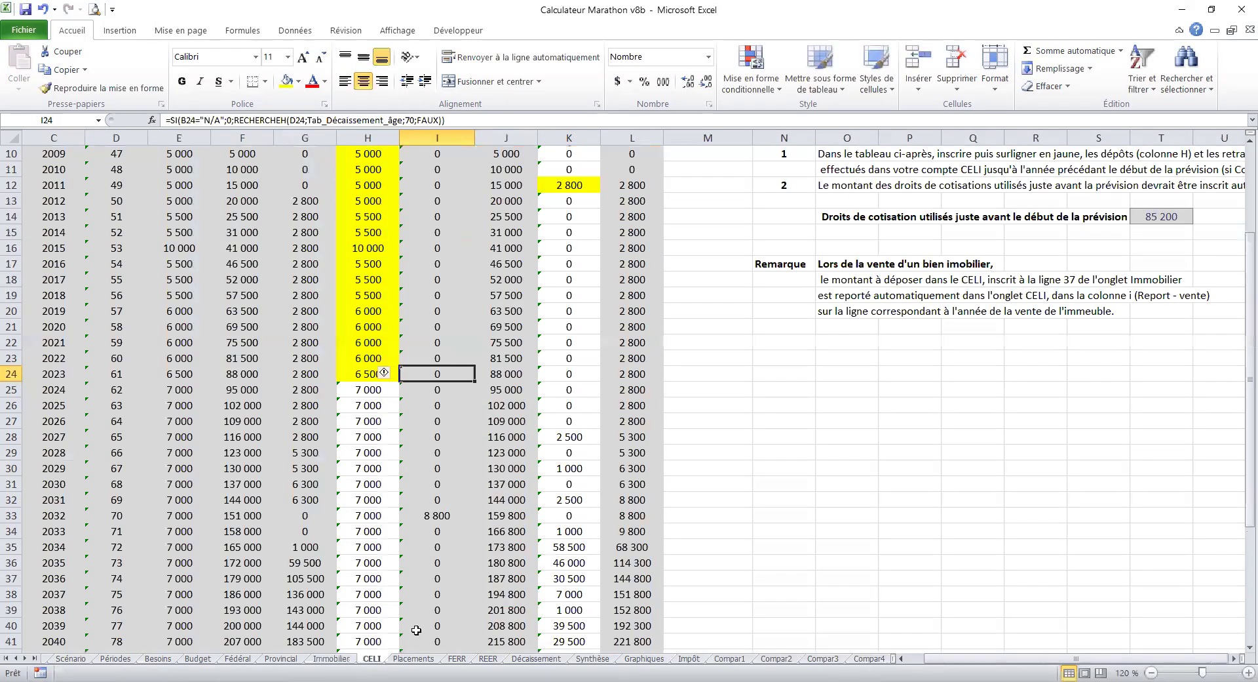
pyautogui.click(424, 516)
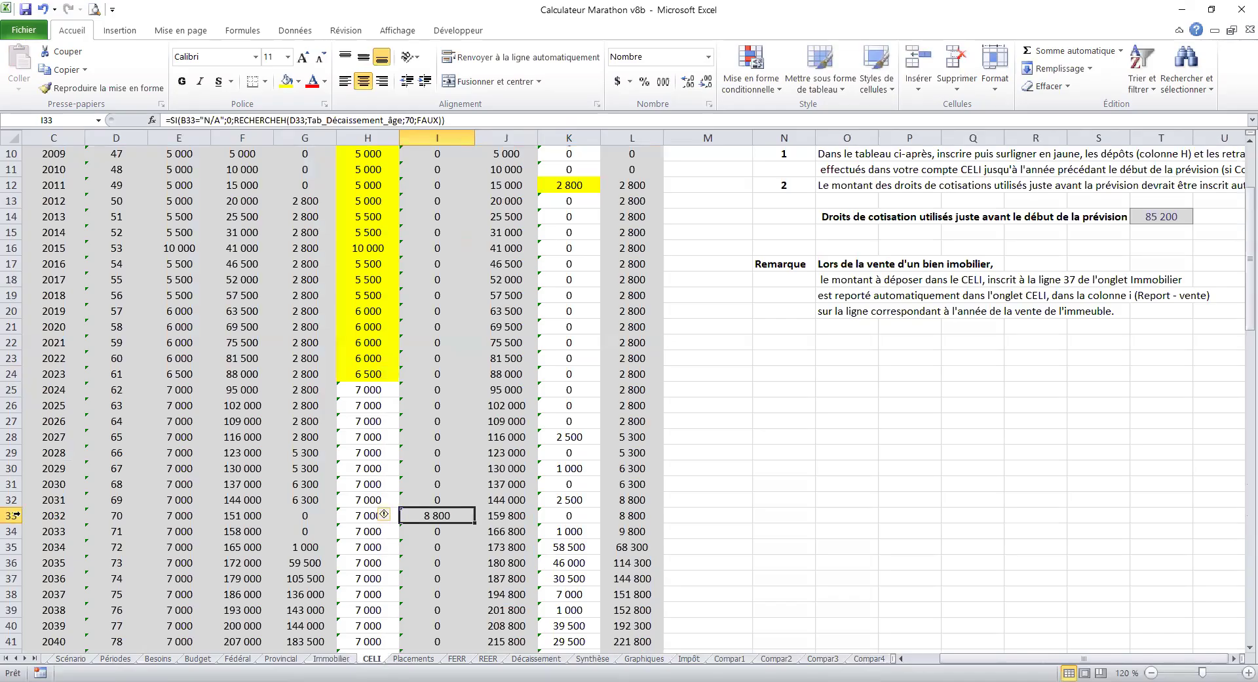
pyautogui.click(40, 517)
pyautogui.hotkey('shift', 'space')
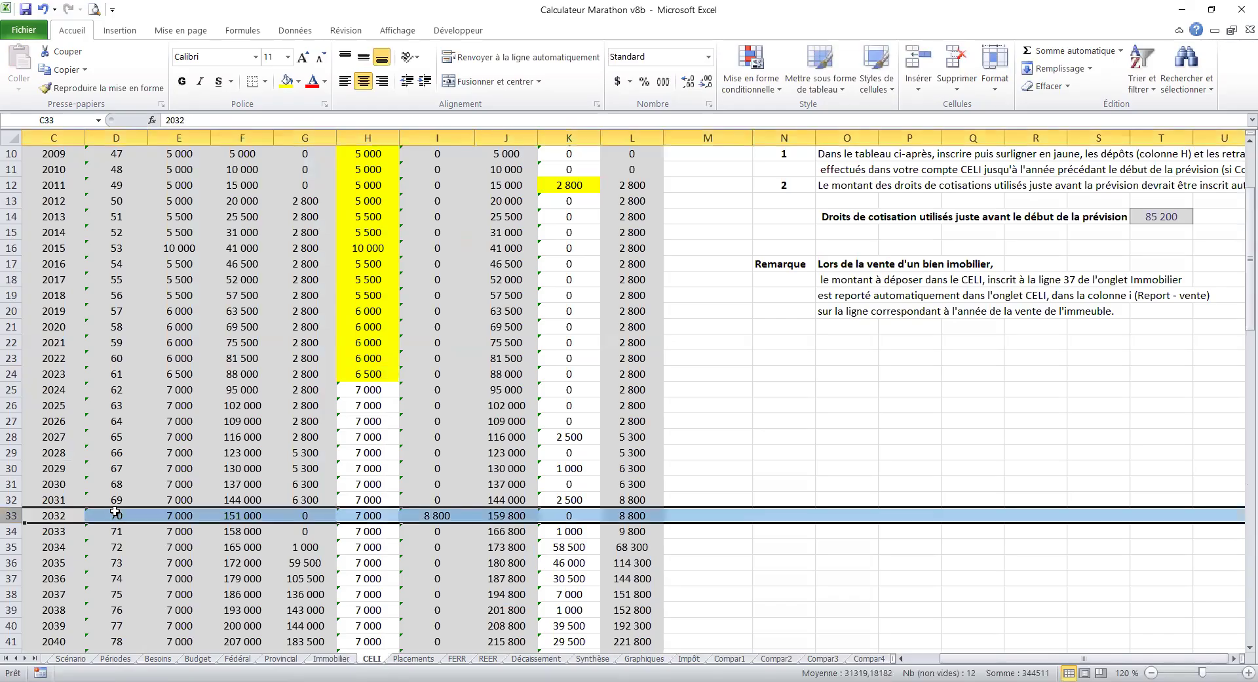
pyautogui.click(114, 511)
pyautogui.click(435, 514)
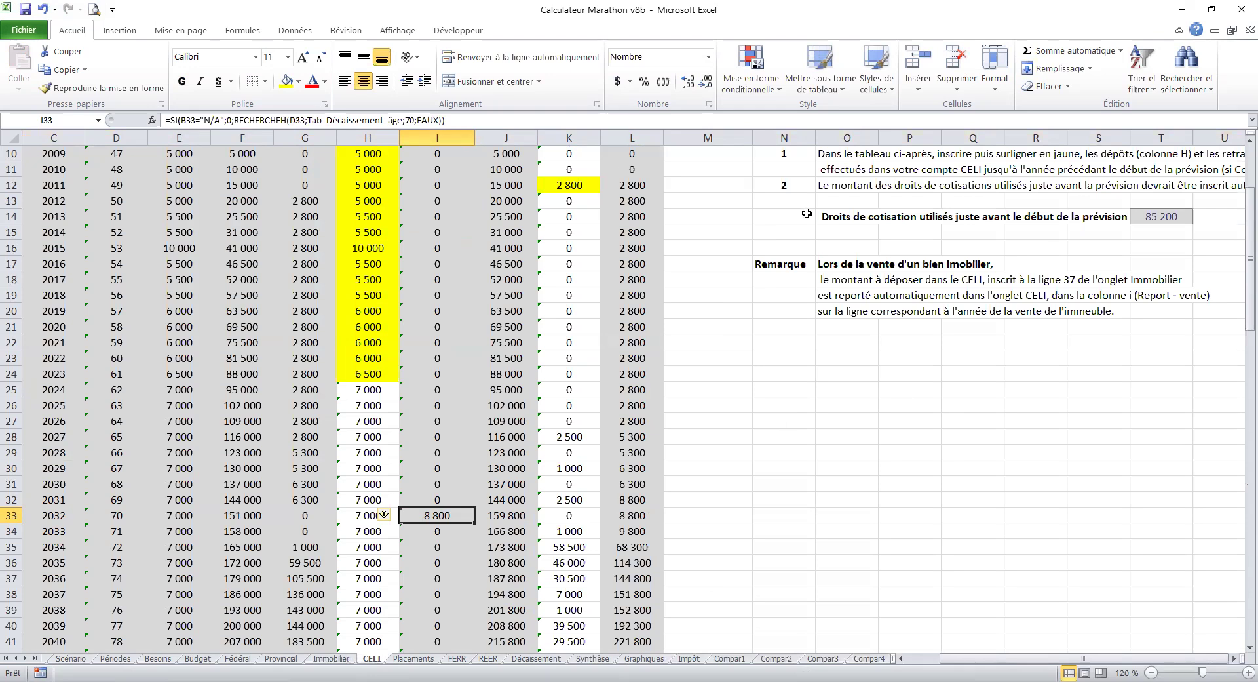
# Check the Droits dépassés warning column beside the first years of the CELI table.
pyautogui.click(740, 185)
pyautogui.scroll(3, 409, 334)
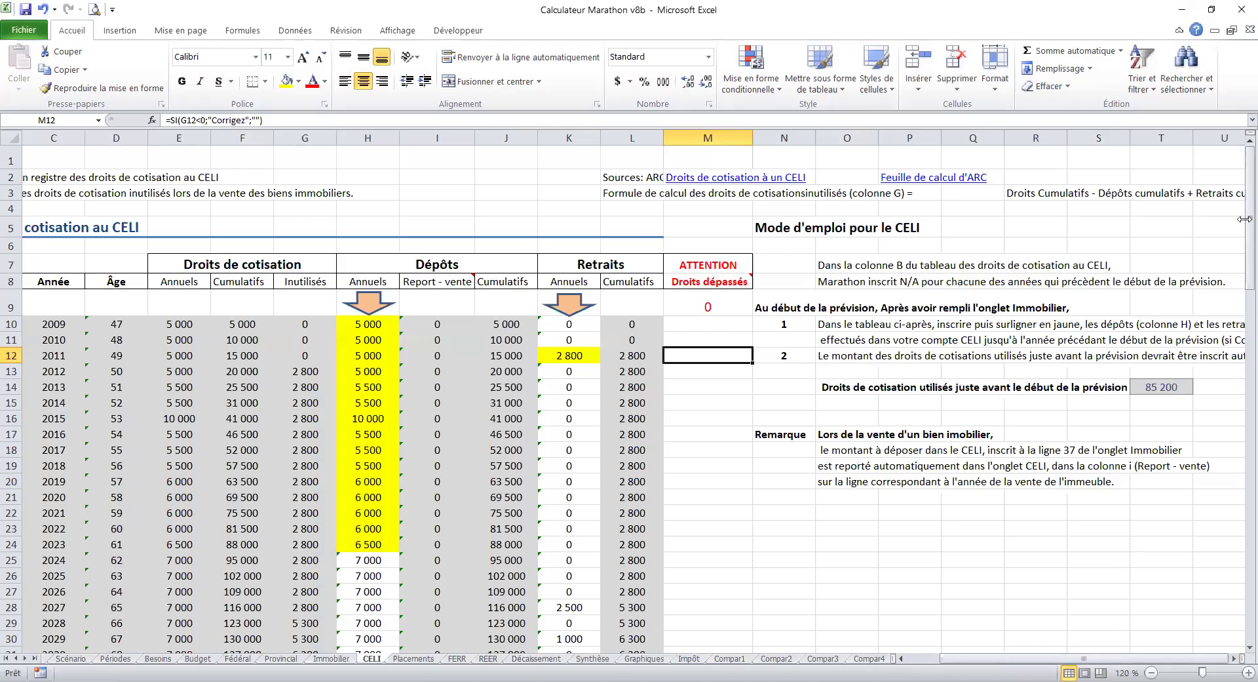